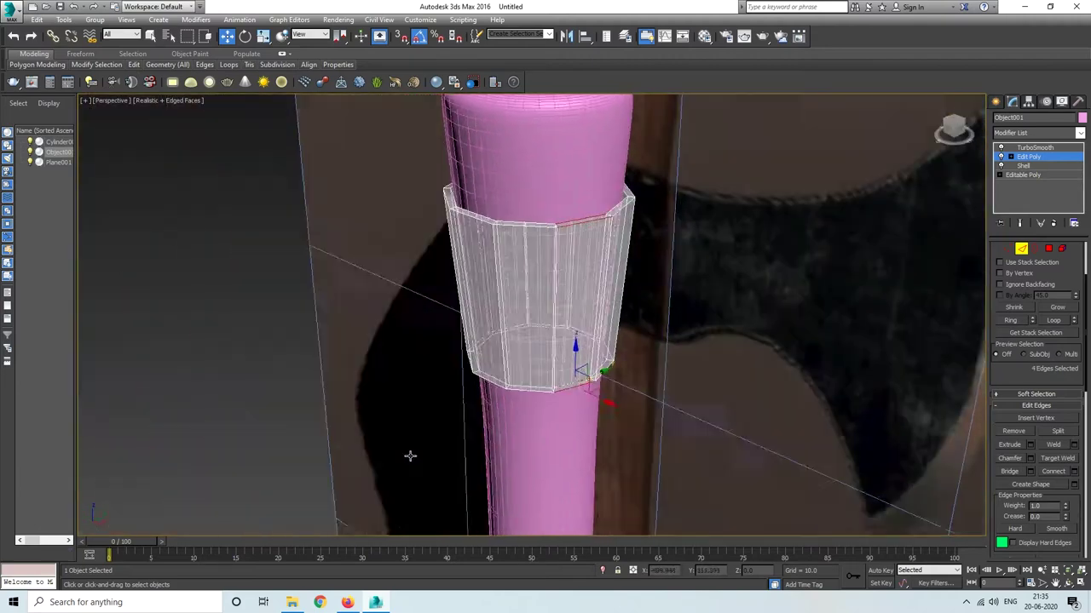
Connect the selected sleeve edge ring with one new loop slid to 80
alt+middle_drag(491, 450, 520, 428)
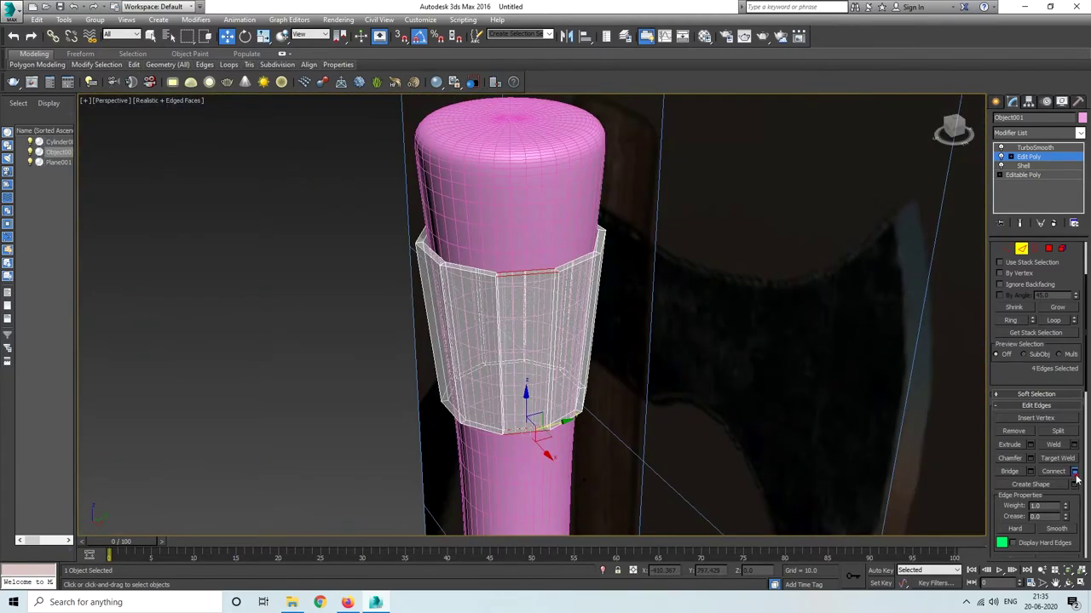
click(1074, 472)
scroll(517, 361, up, 2)
scroll(516, 360, up, 2)
drag(557, 273, 585, 197)
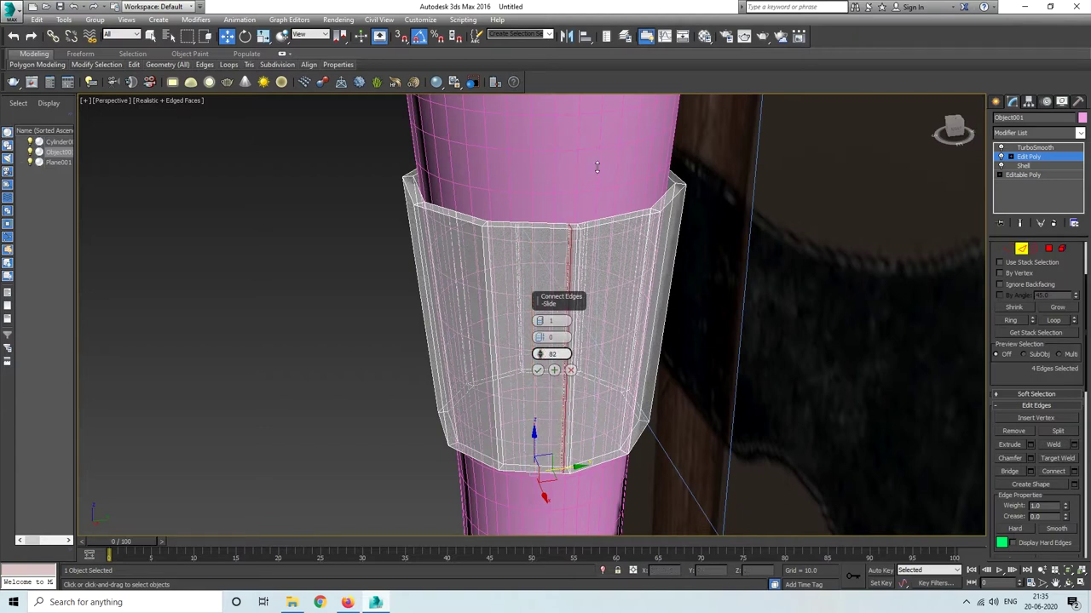
drag(596, 167, 597, 176)
click(538, 369)
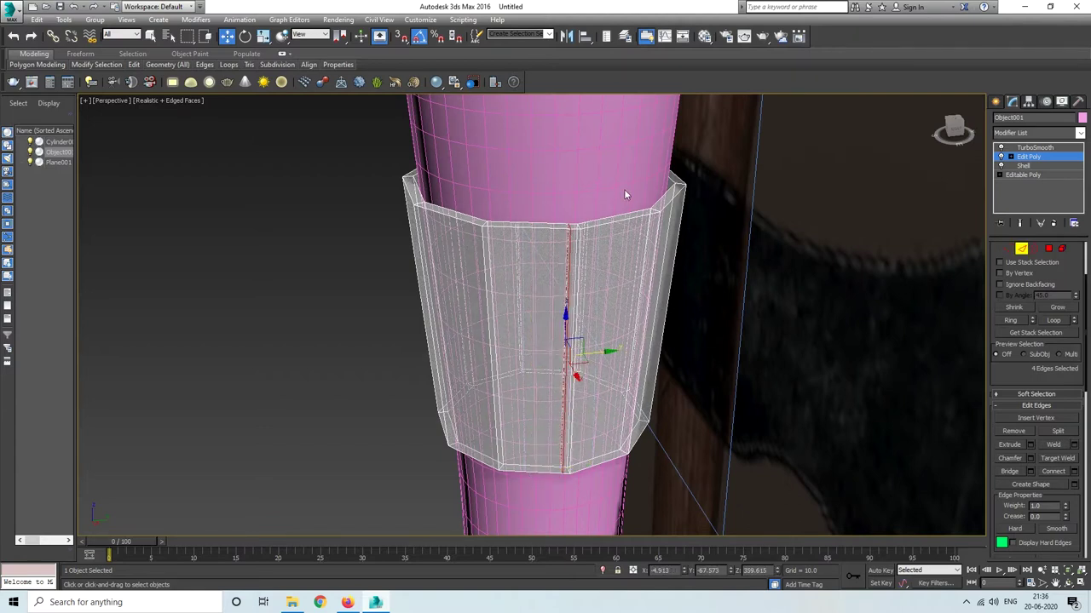
Add a second connecting loop through the sleeve, slid to -80 near the opposite edge
alt+middle_drag(542, 372, 555, 490)
mouse_move(602, 404)
alt+middle_down()
mouse_move(478, 331)
mouse_move(360, 383)
alt+middle_up()
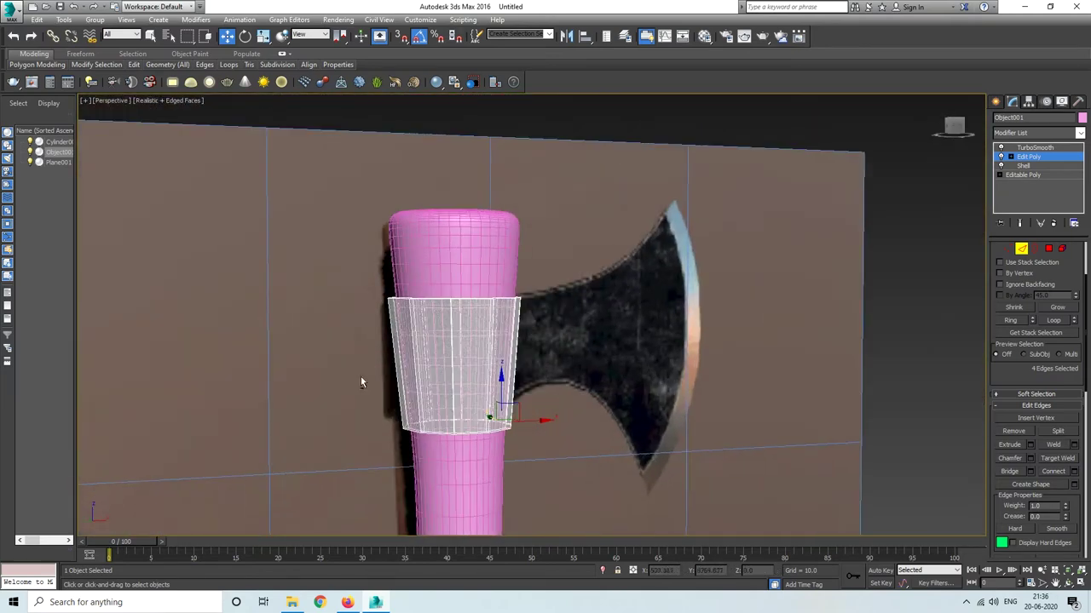
alt+middle_drag(447, 397, 474, 390)
scroll(475, 389, up, 3)
scroll(466, 379, up, 3)
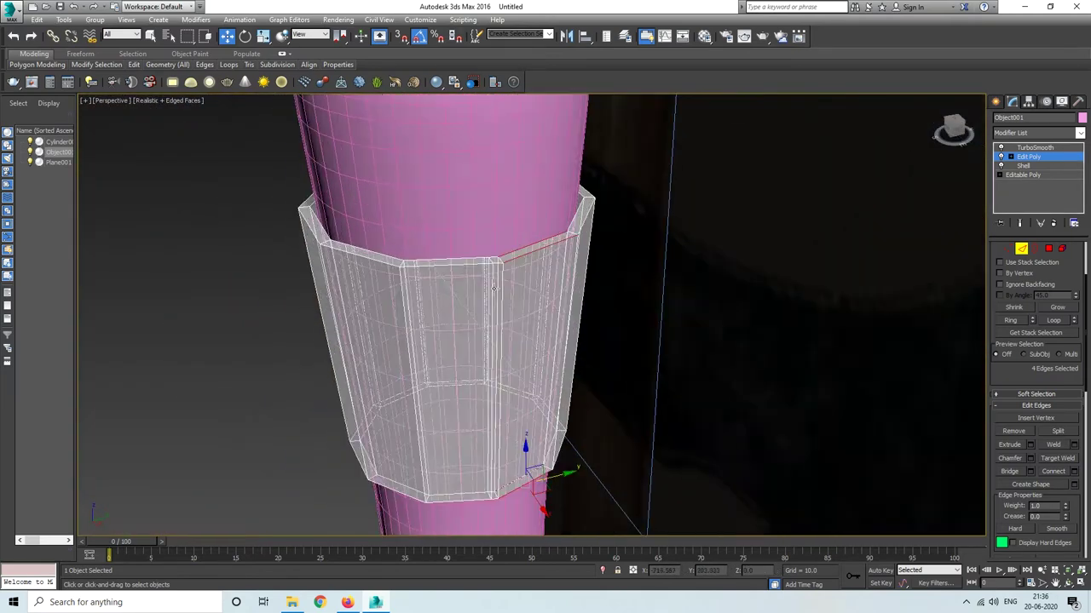
click(1073, 471)
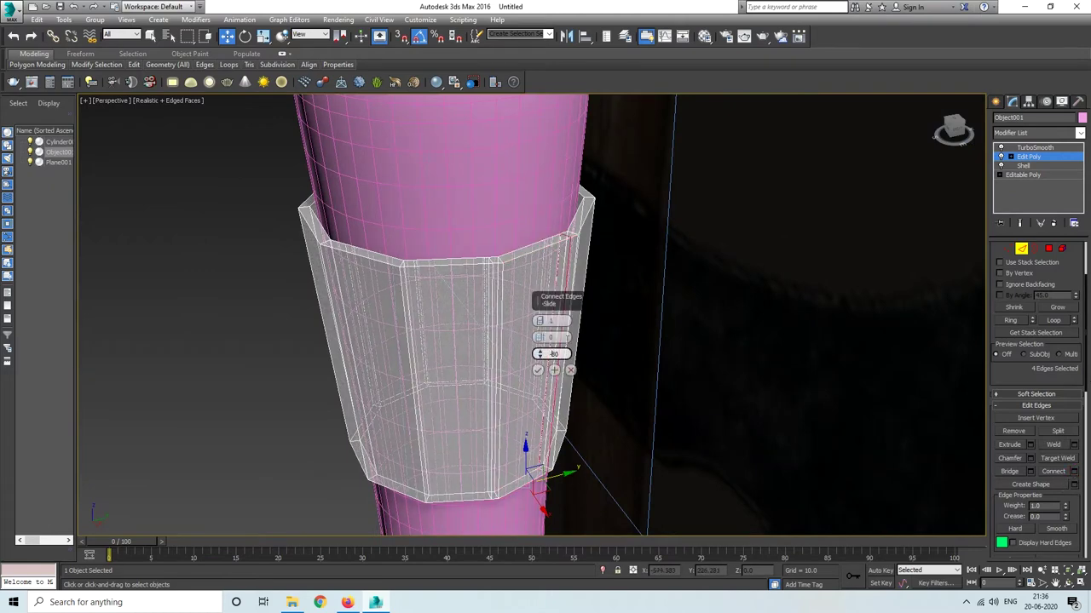
mouse_move(455, 406)
alt+middle_down()
mouse_move(636, 319)
mouse_move(614, 295)
mouse_move(462, 377)
mouse_move(469, 399)
alt+middle_up()
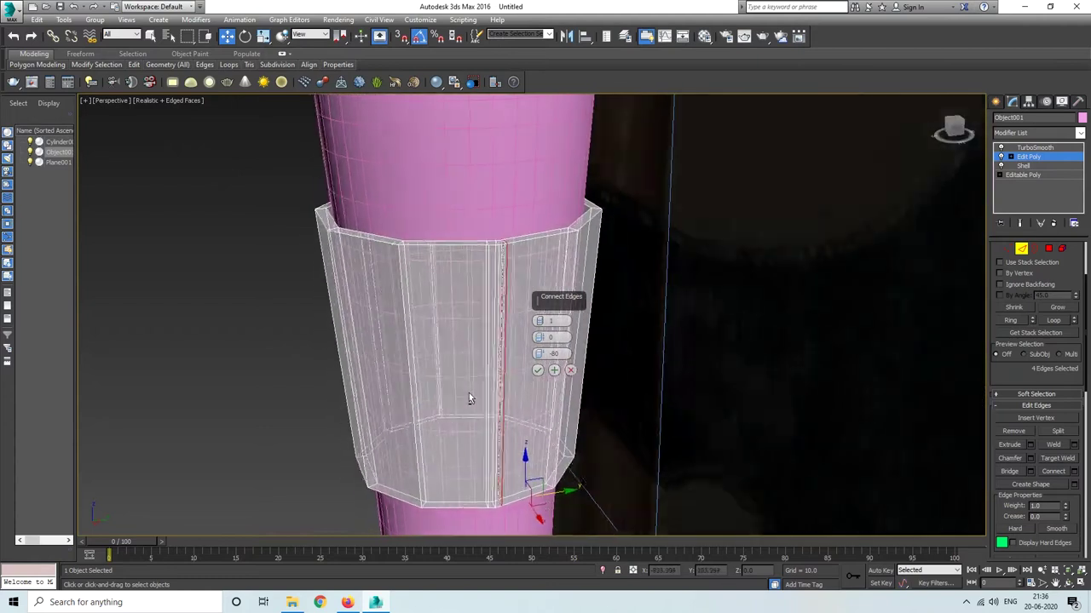
click(538, 370)
Extrude the two-polygon sleeve strip sideways by 185.284 toward the blade
key(4)
click(492, 283)
key(f)
click(1028, 433)
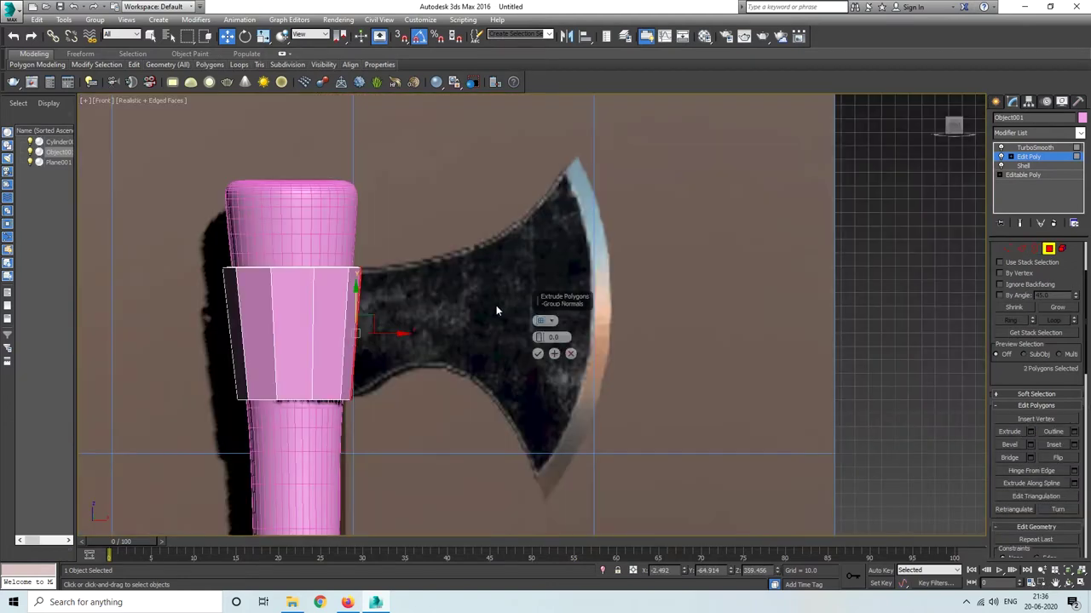
drag(550, 338, 598, 88)
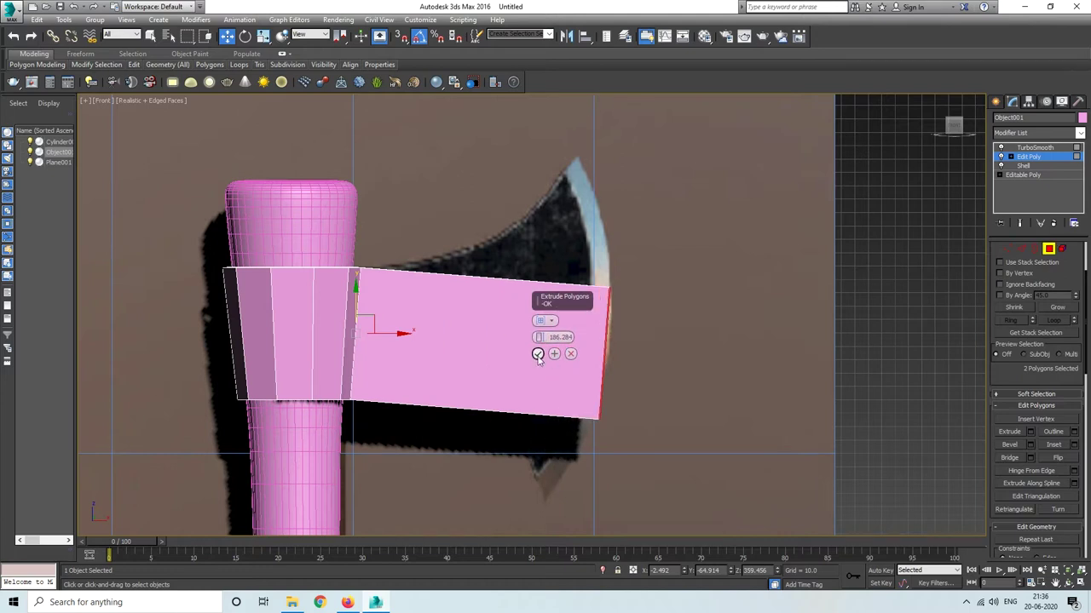
click(537, 354)
middle_drag(549, 340, 519, 365)
Move the blade's top and bottom corner vertices to match the reference blade tips
click(1008, 248)
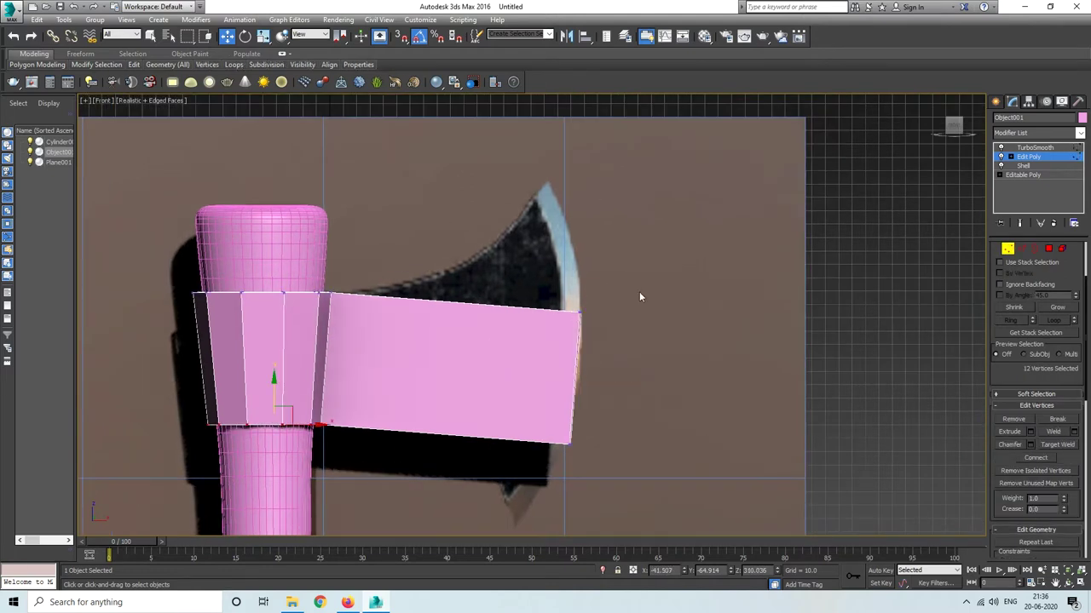
drag(580, 287, 546, 153)
drag(628, 179, 587, 191)
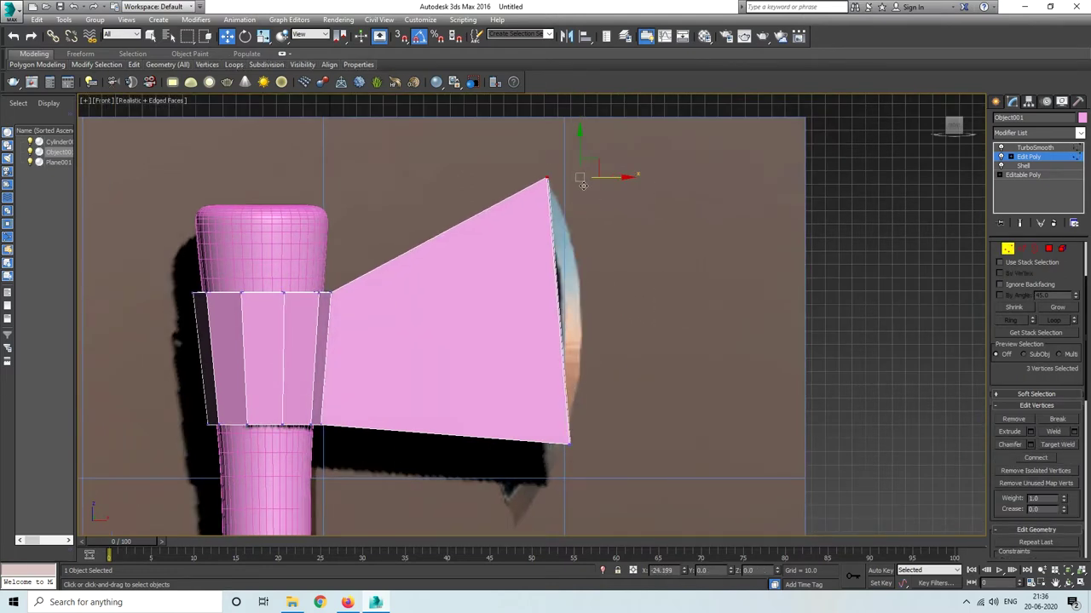
scroll(588, 184, up, 3)
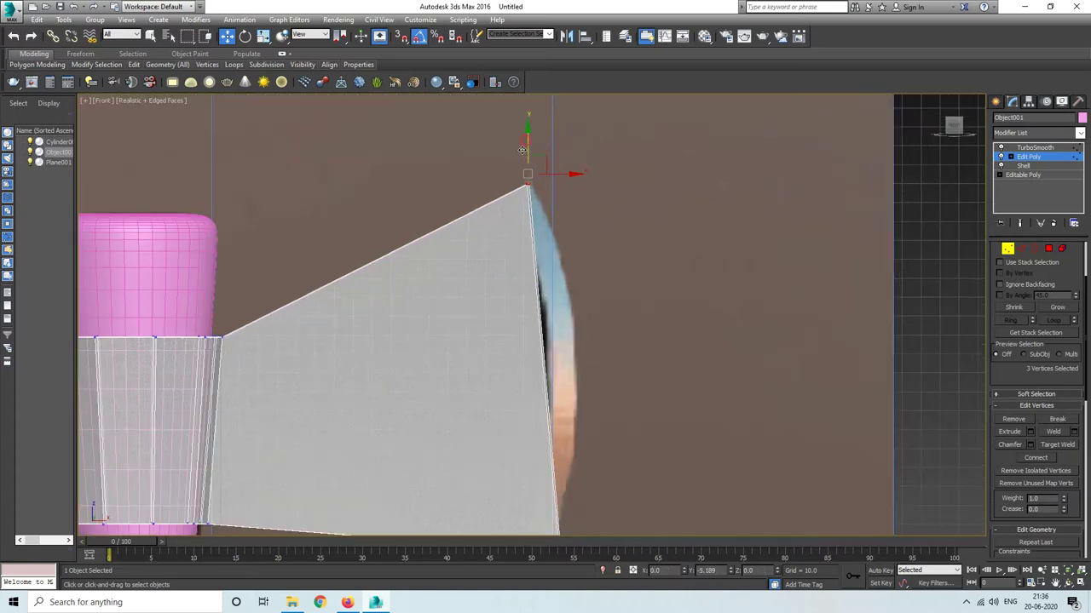
middle_drag(630, 524, 631, 315)
mouse_move(562, 318)
mouse_down()
mouse_move(560, 420)
mouse_move(487, 417)
mouse_move(489, 428)
mouse_up()
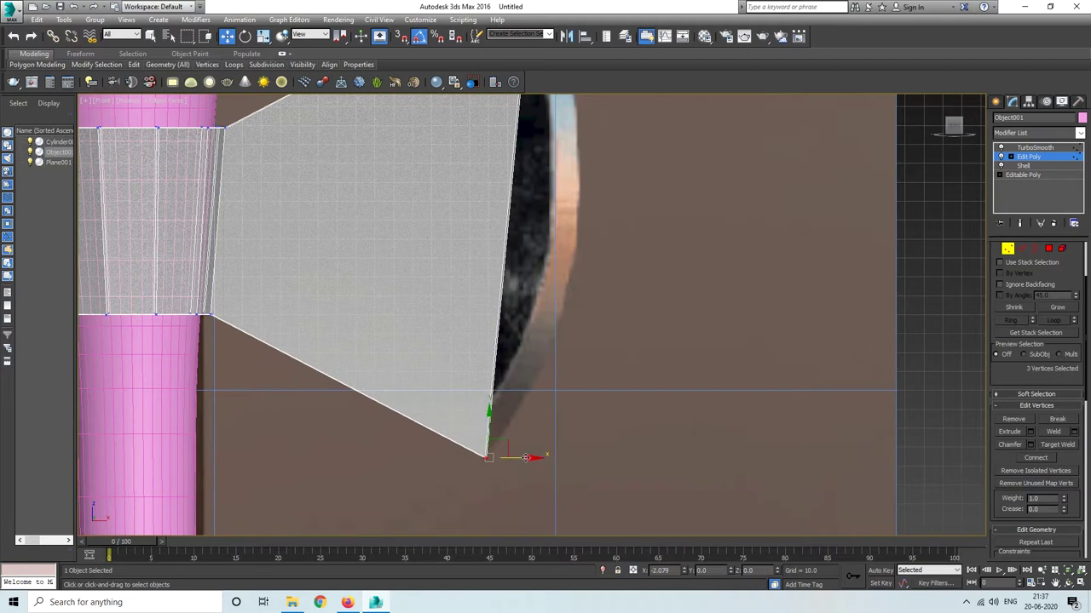
scroll(551, 478, down, 2)
scroll(565, 458, down, 2)
scroll(565, 457, down, 1)
Connect the blade edges with 3 horizontal loops
click(1022, 249)
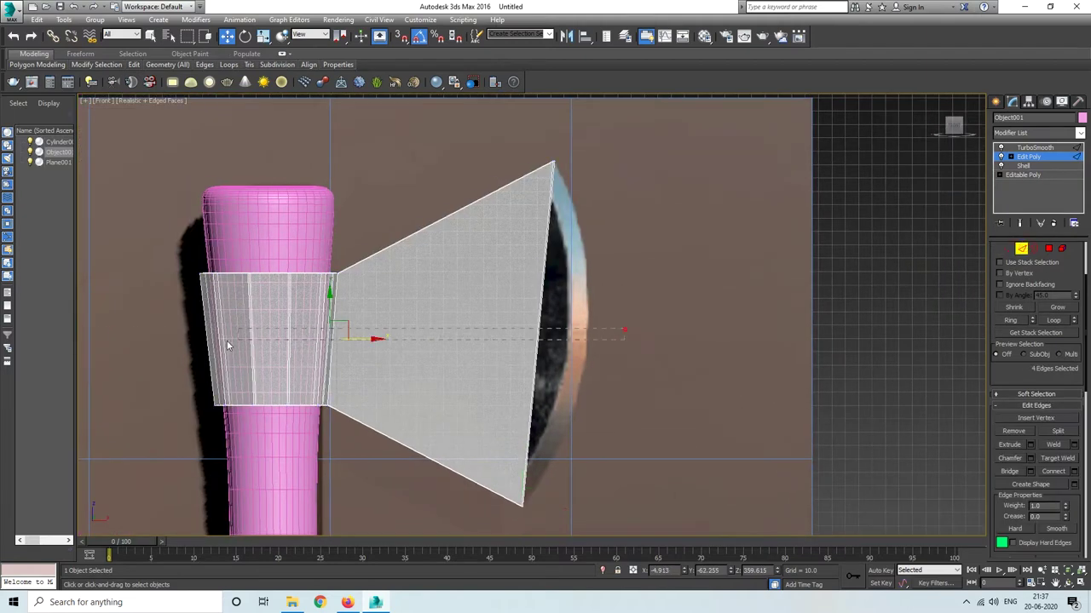
click(1075, 472)
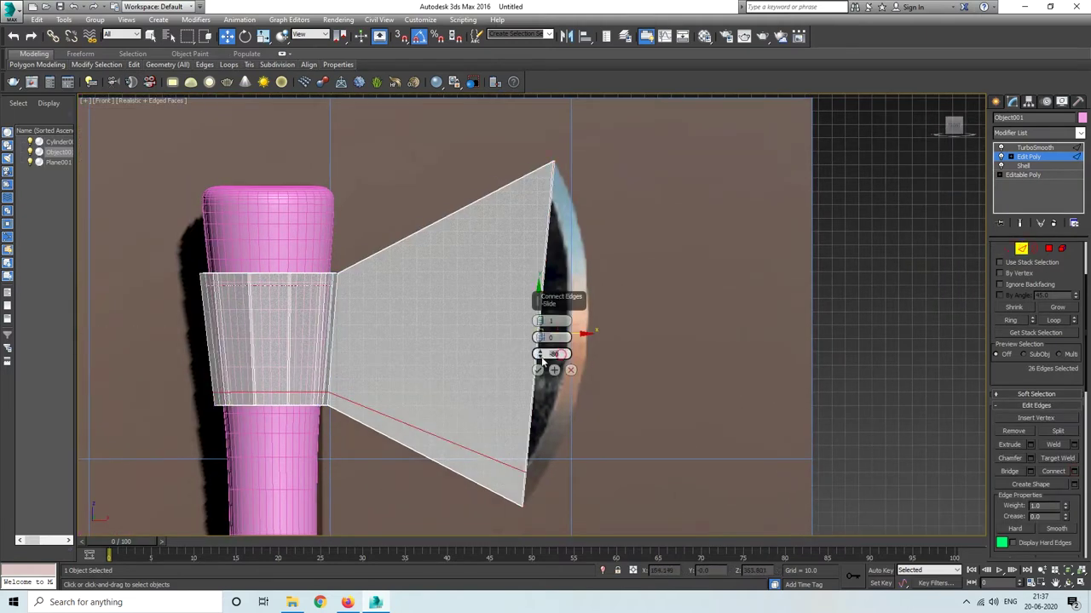
drag(538, 322, 539, 314)
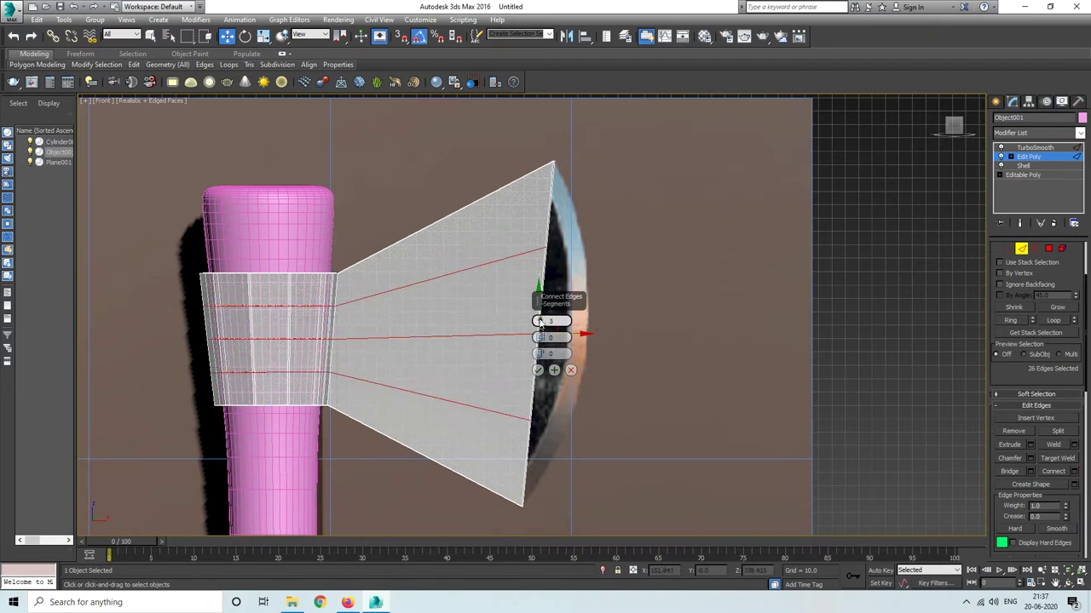
click(537, 371)
Push the middle blade-edge vertices outward along X to curve the edge
key(1)
click(546, 252)
drag(571, 251, 611, 245)
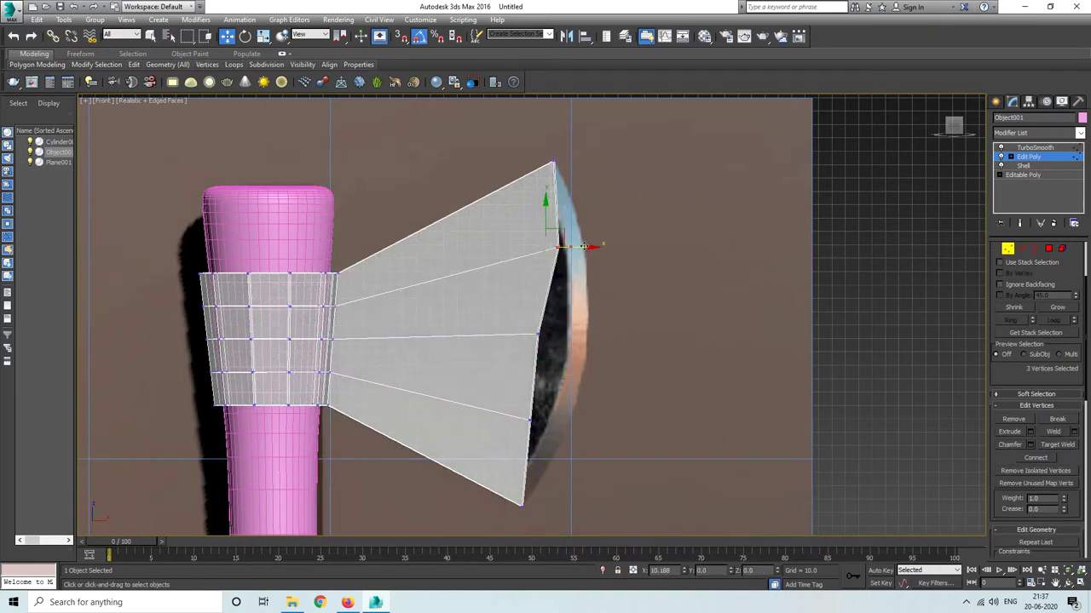
drag(559, 334, 610, 333)
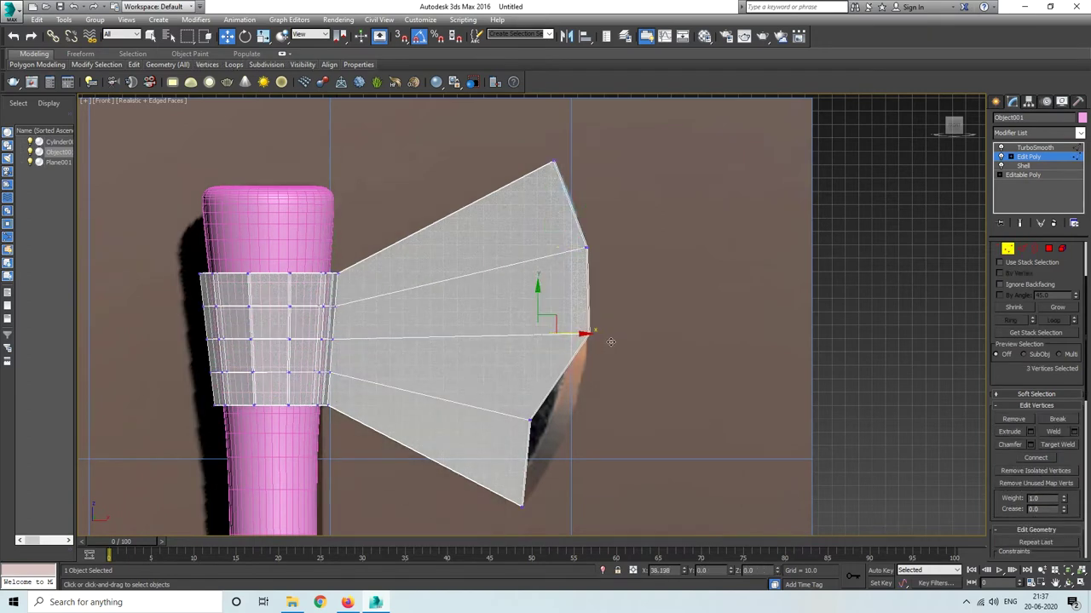
key(p)
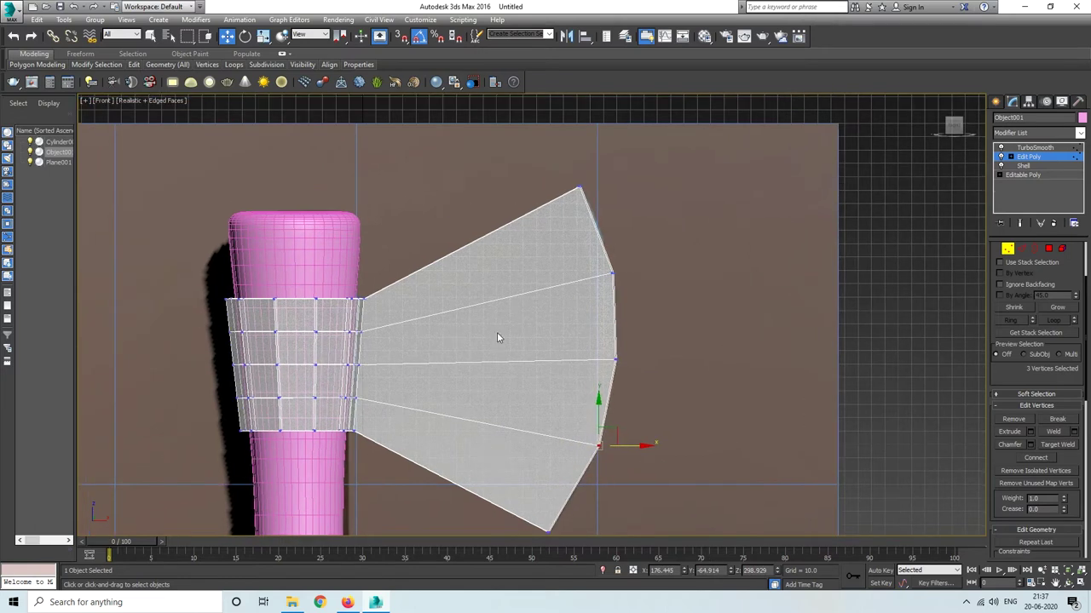
mouse_move(497, 333)
alt+middle_down()
mouse_move(484, 311)
mouse_move(582, 302)
alt+middle_up()
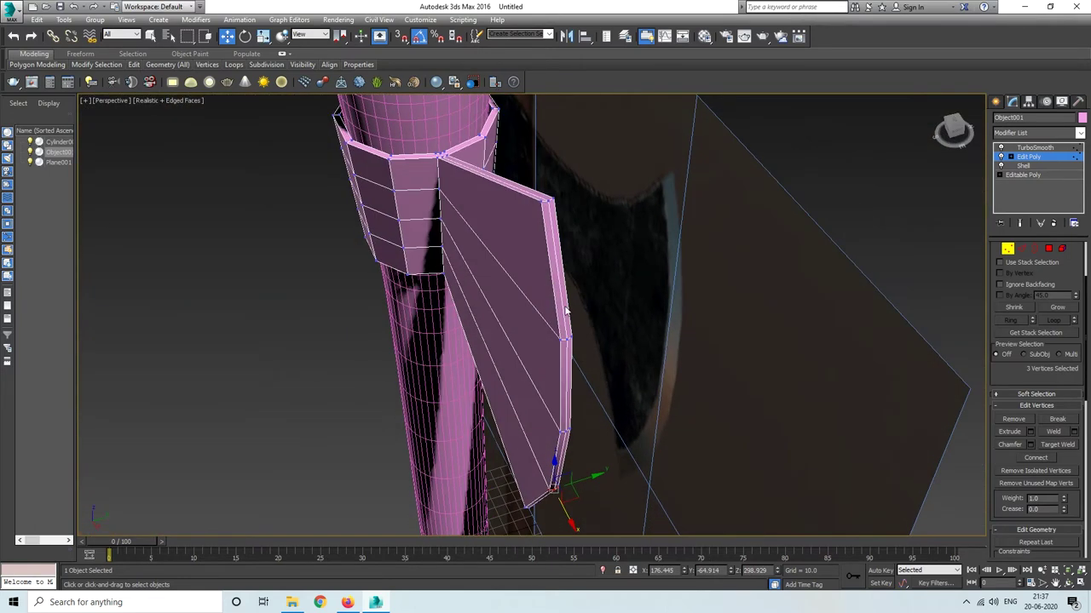
Select edges along the blade's cutting edge and push them outward to bulge the blade
click(1021, 248)
click(555, 256)
click(565, 375)
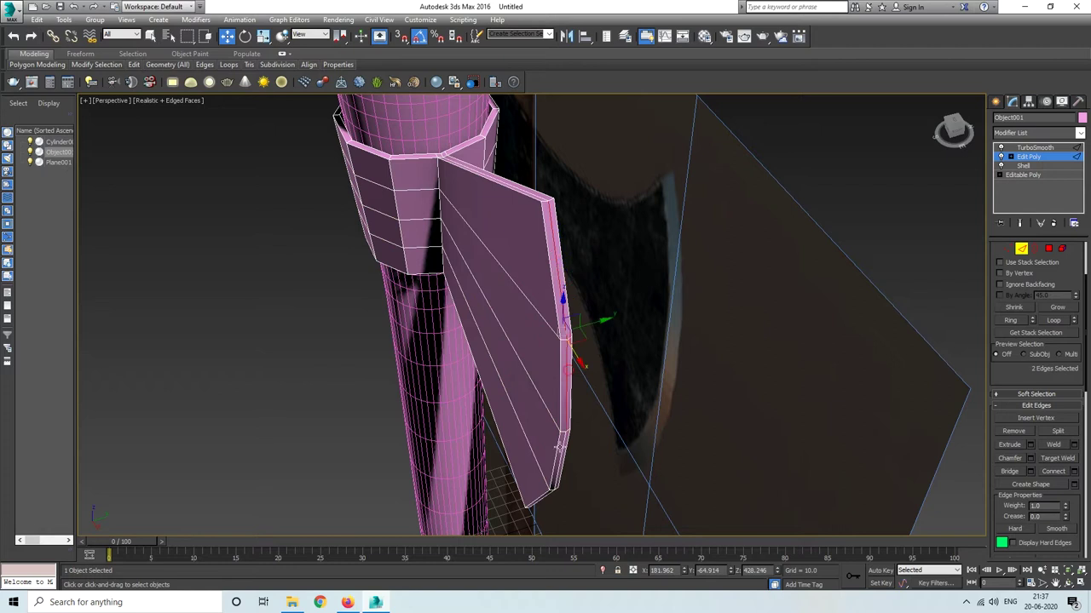
alt+middle_drag(533, 504, 548, 433)
click(1020, 223)
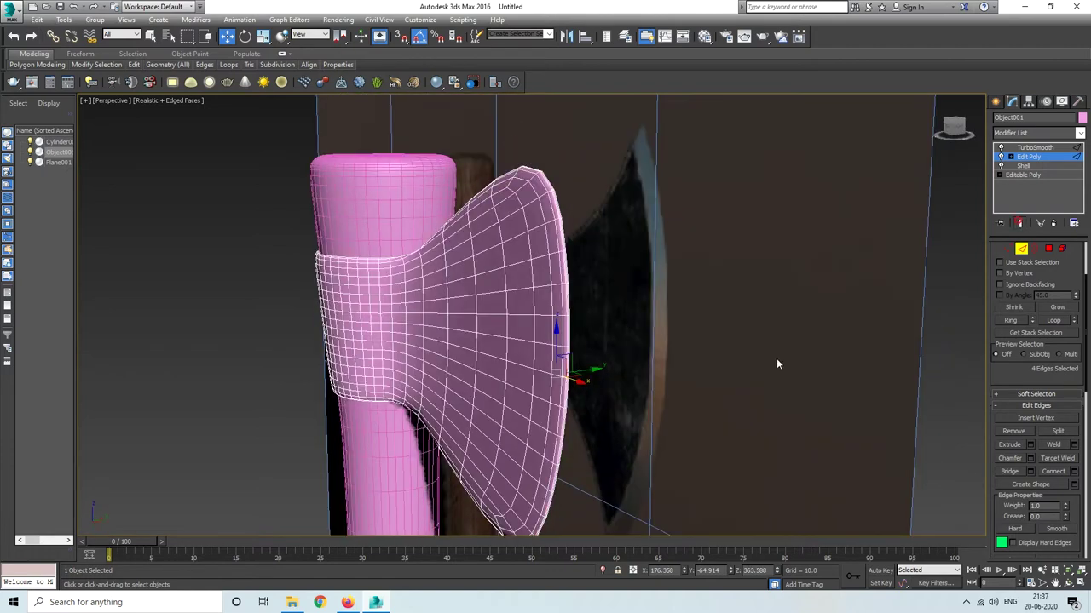
alt+middle_drag(779, 365, 541, 392)
drag(578, 343, 587, 347)
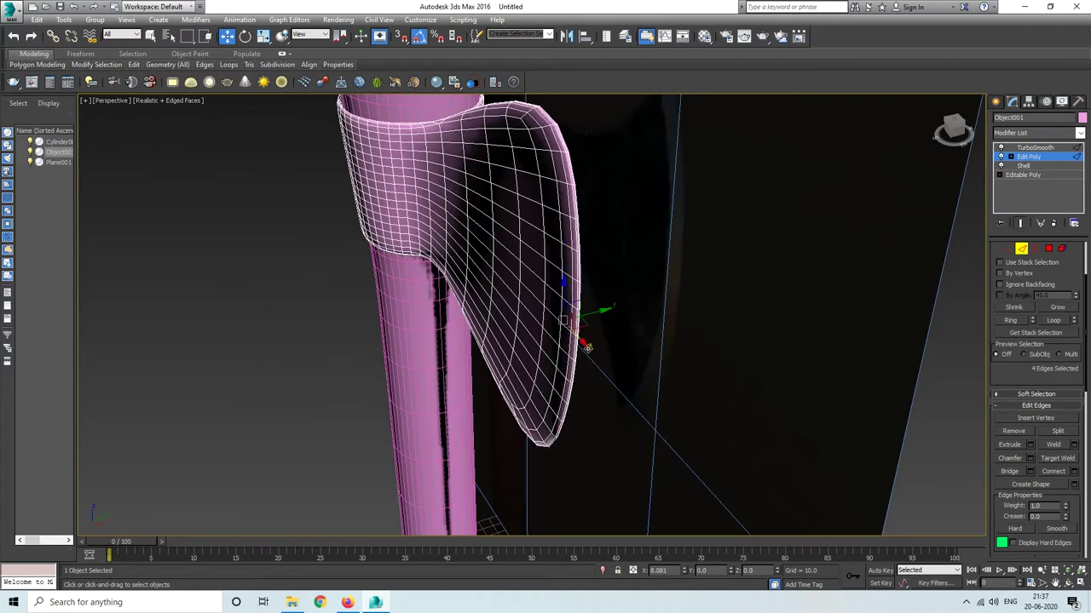
click(1022, 224)
mouse_move(526, 368)
alt+middle_down()
mouse_move(657, 383)
mouse_move(499, 378)
mouse_move(513, 400)
mouse_move(468, 385)
mouse_move(472, 362)
mouse_move(460, 365)
alt+middle_up()
scroll(656, 376, up, 2)
Select the blade-tip vertices and slide them inward to sharpen the edge
click(1007, 248)
alt+middle_drag(641, 298, 552, 351)
ctrl+click(606, 244)
mouse_move(598, 459)
alt+middle_down()
mouse_move(555, 341)
mouse_move(607, 173)
alt+middle_up()
ctrl+drag(607, 172, 496, 236)
alt+click(562, 330)
alt+middle_drag(567, 460, 537, 483)
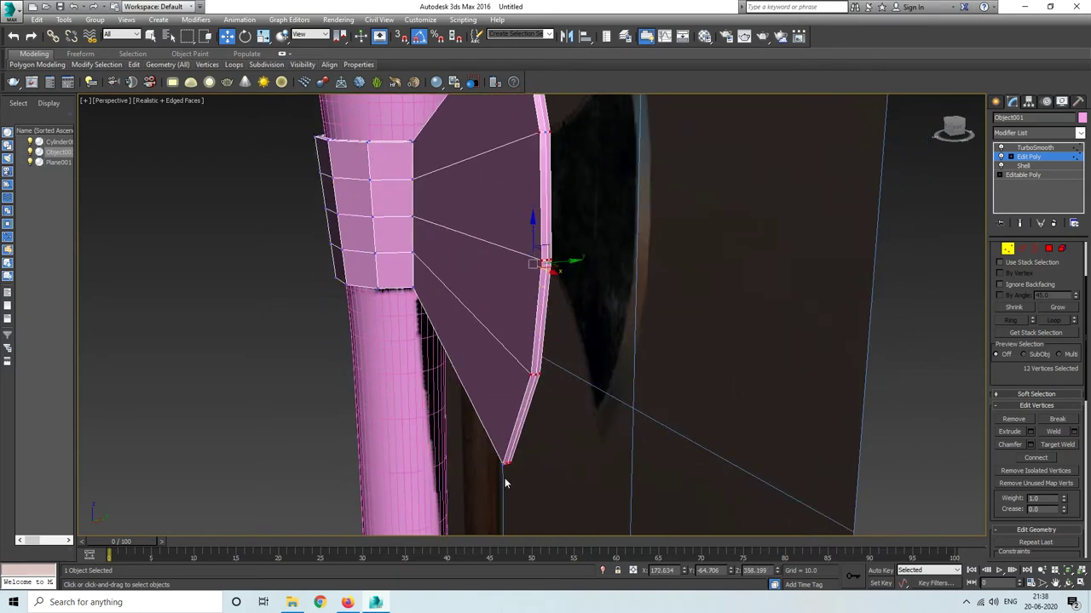
alt+click(534, 380)
alt+click(546, 260)
mouse_move(545, 260)
alt+middle_down()
mouse_move(528, 376)
mouse_move(588, 342)
alt+middle_up()
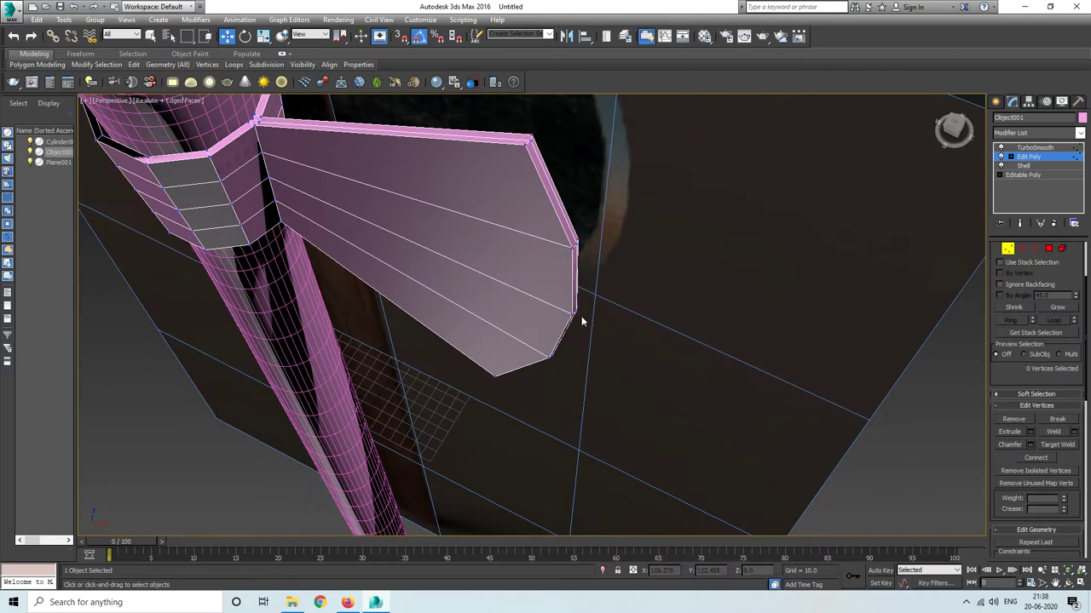
drag(584, 316, 574, 316)
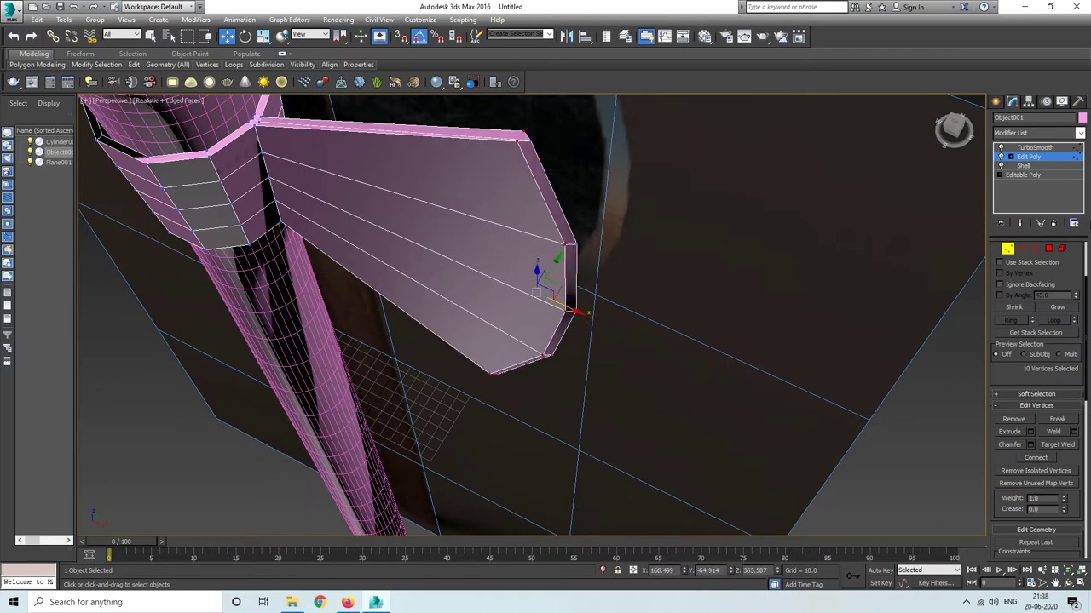
Uniform-scale the tip vertices together to taper the cutting edge narrow
key(shift+z)
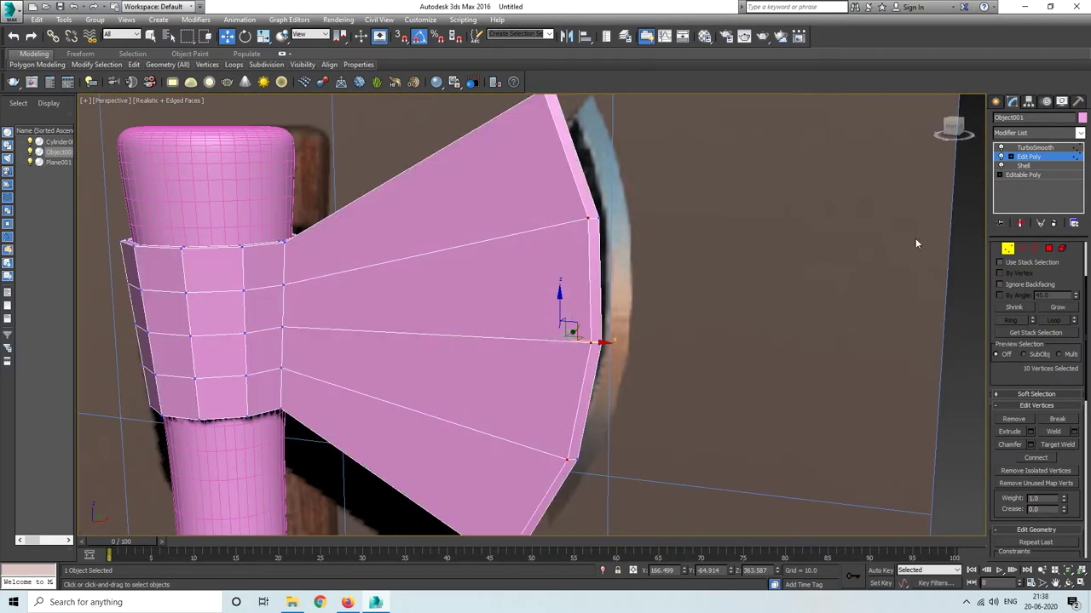
key(shift+z)
key(shift+z)
key(shift+z)
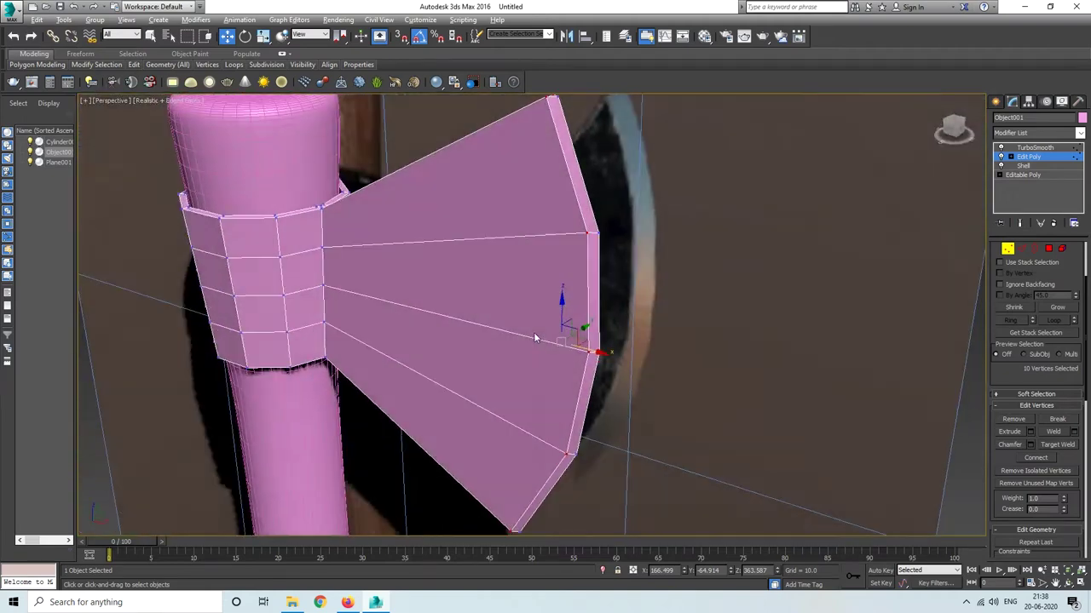
key(shift+z)
key(shift+z)
key(f)
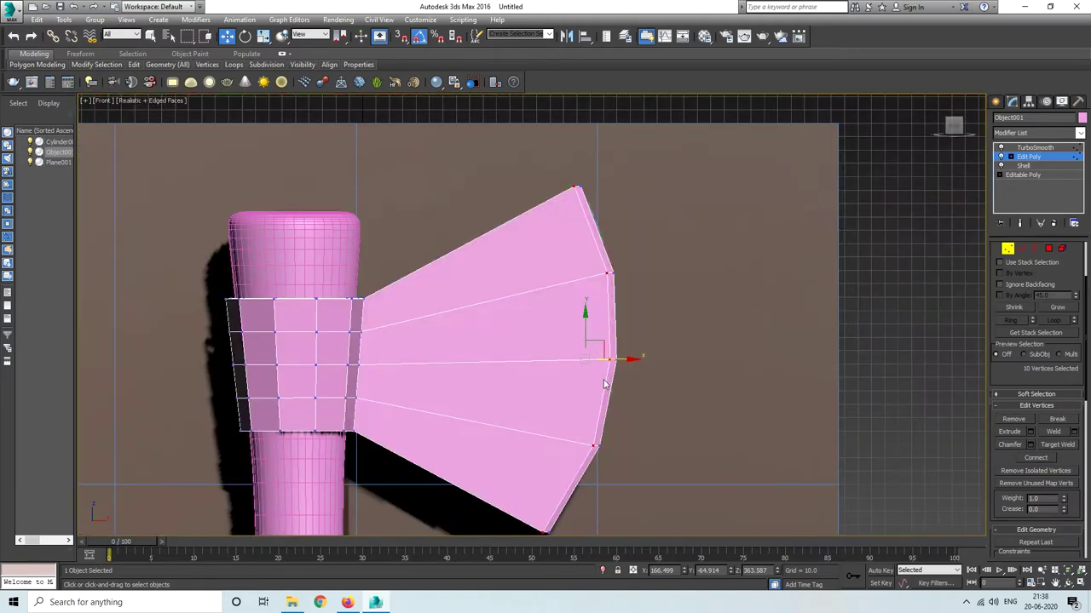
key(alt+x)
scroll(612, 324, up, 3)
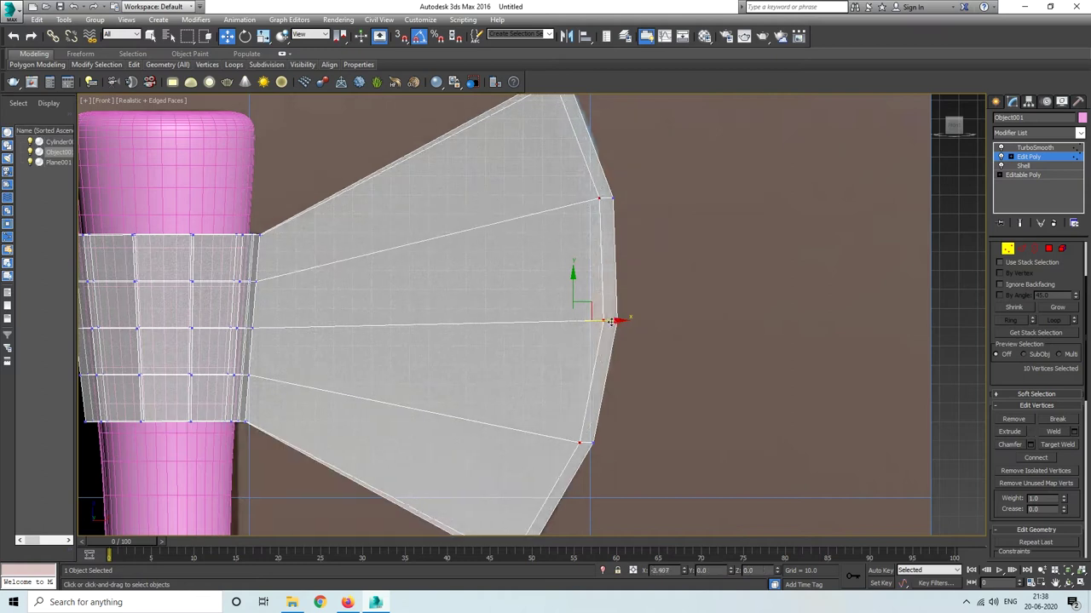
scroll(561, 331, down, 2)
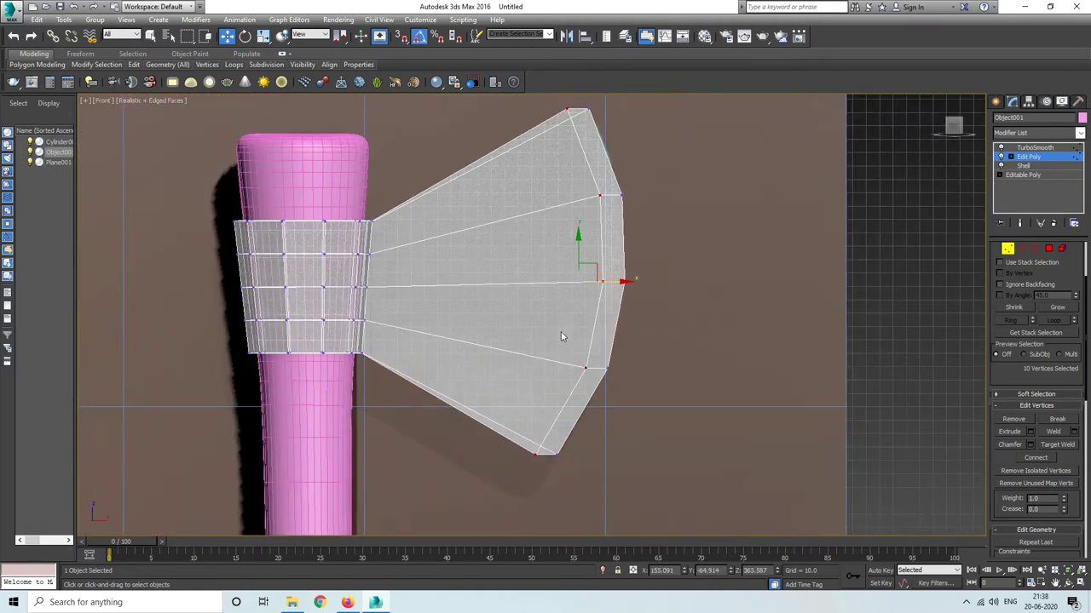
key(alt+x)
key(p)
alt+middle_drag(560, 331, 563, 326)
key(r)
drag(509, 336, 484, 355)
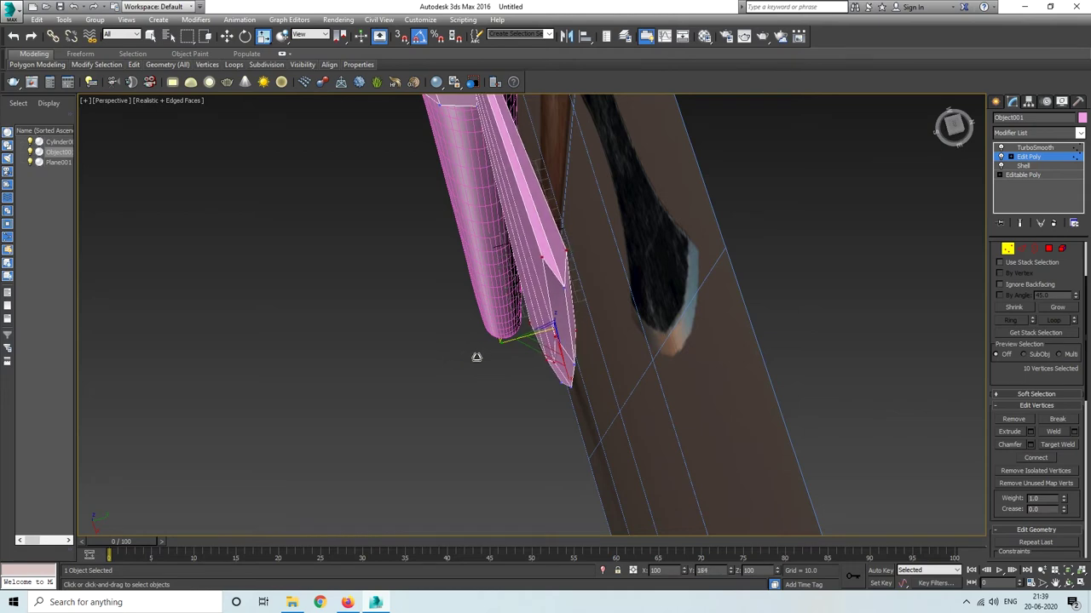
Preview the TurboSmoothed axe head, then return to Front view with See-Through
mouse_move(484, 355)
alt+middle_down()
mouse_move(647, 316)
mouse_move(617, 313)
mouse_move(588, 284)
alt+middle_up()
click(1020, 223)
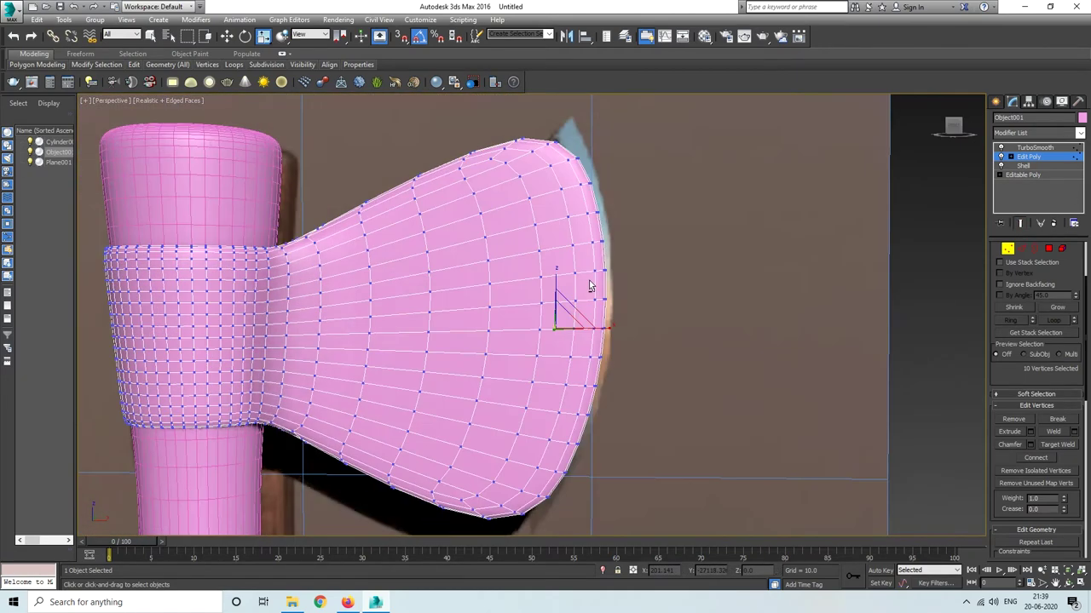
click(1020, 223)
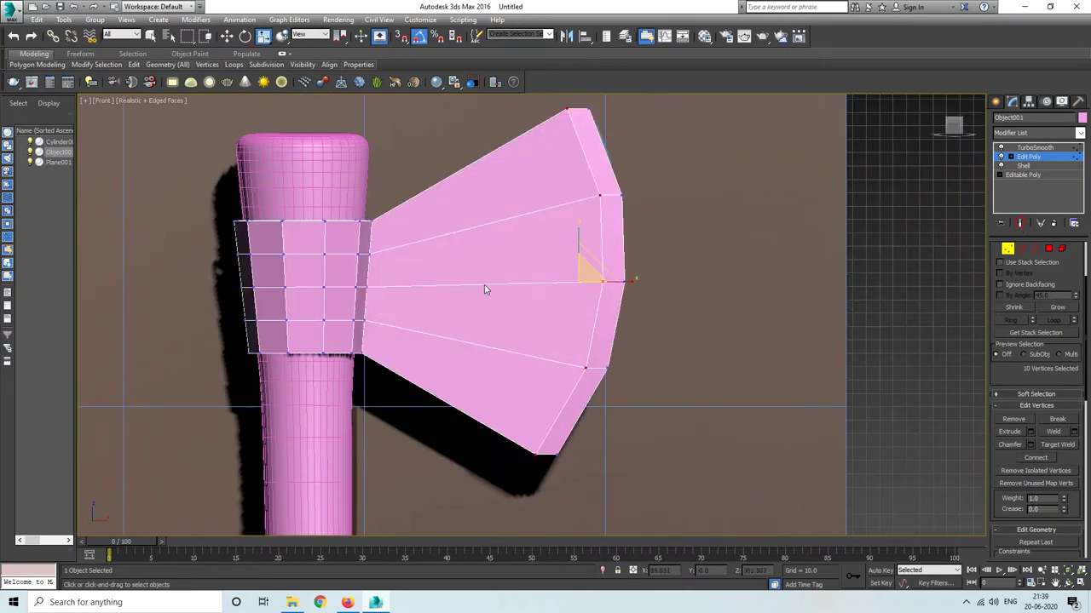
key(f)
key(alt+x)
Select the blade's radial edges and connect them with new vertical loops
key(2)
drag(486, 446, 596, 115)
click(1074, 471)
Confirm the three new blade loops and raise the lower blade vertices toward the reference
click(537, 370)
scroll(473, 360, up, 2)
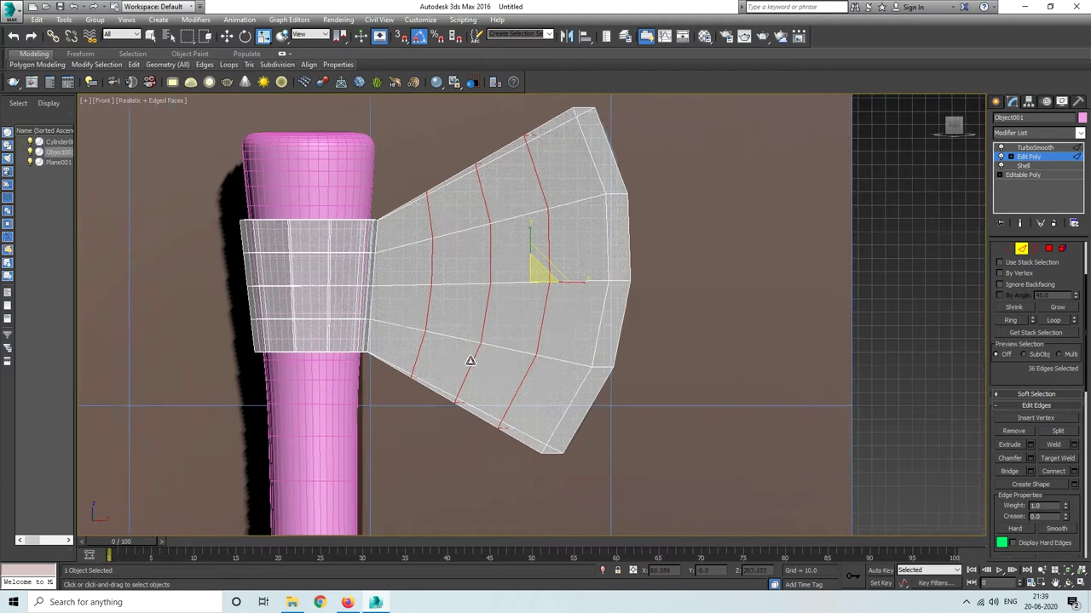
scroll(473, 360, up, 2)
key(1)
click(389, 365)
key(w)
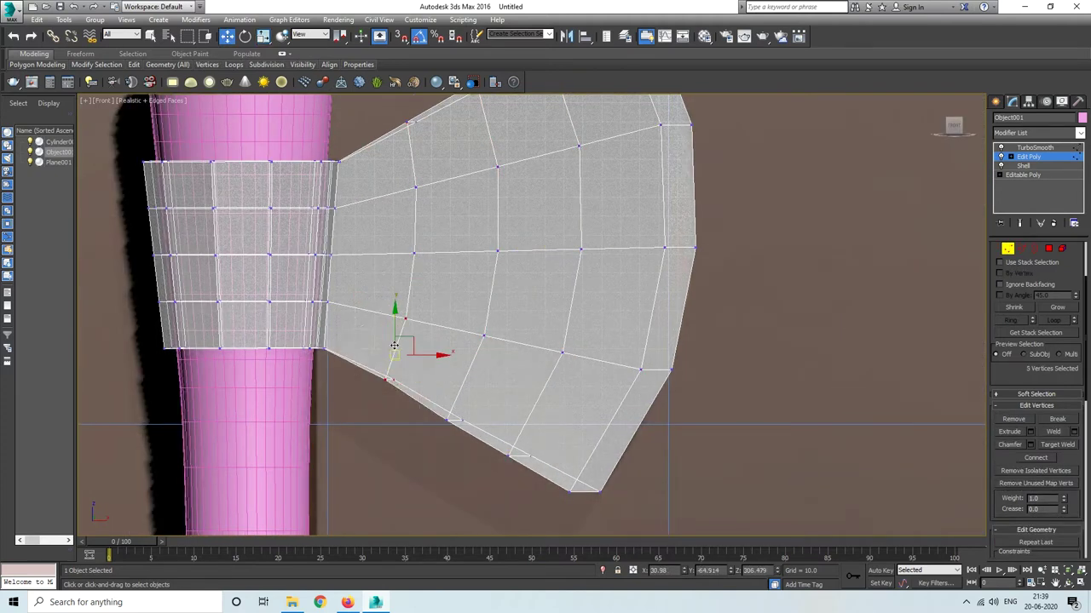
drag(394, 345, 393, 304)
Reposition the lower-edge vertices near the handle to even out the blade's underside
middle_drag(357, 367, 416, 386)
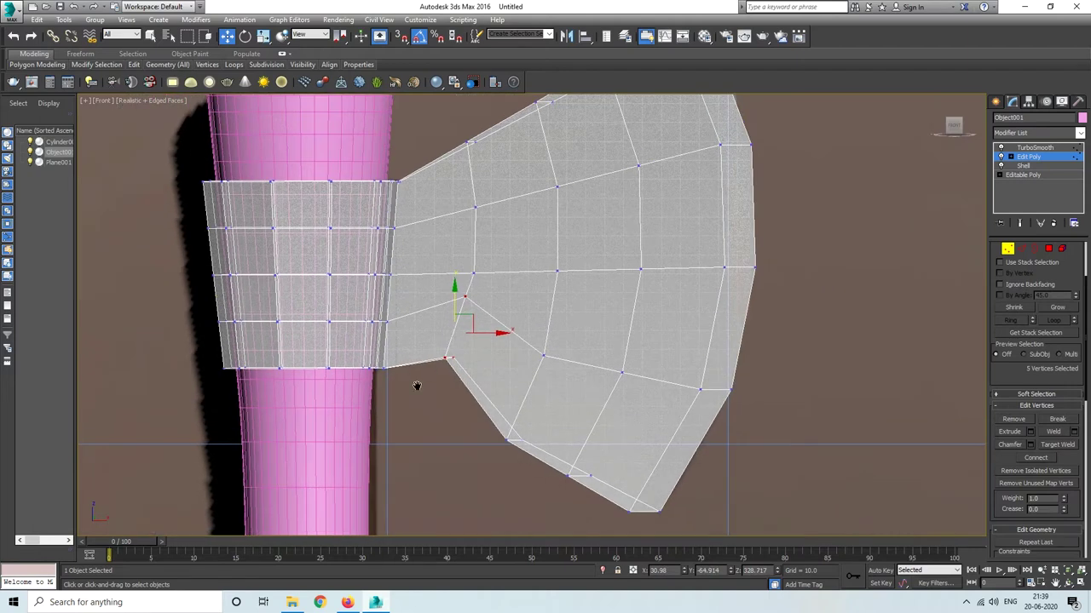
scroll(420, 373, up, 4)
drag(479, 378, 460, 358)
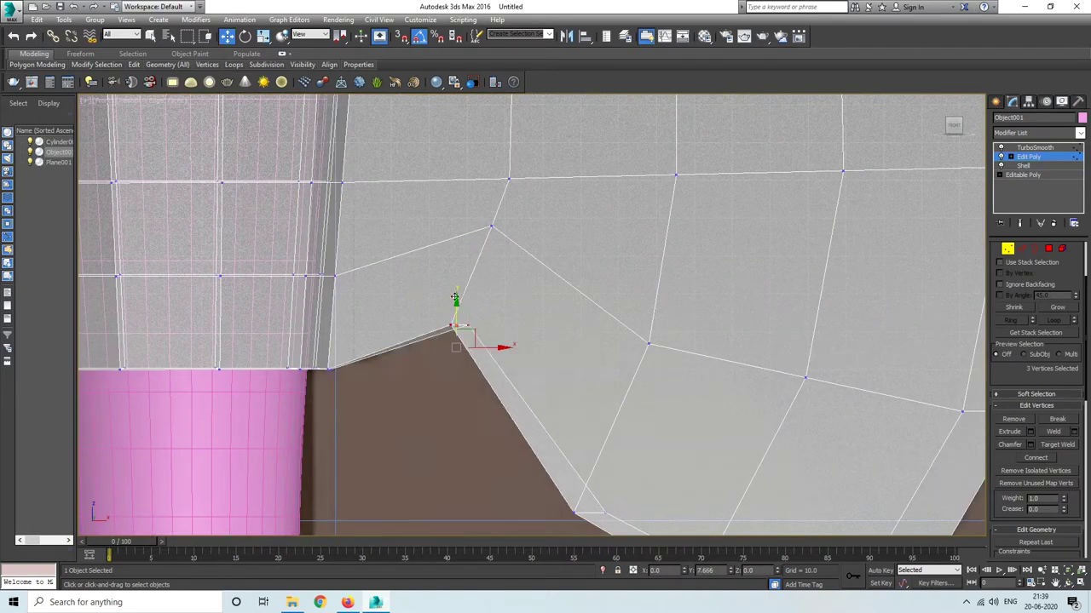
alt+middle_drag(460, 358, 506, 339)
drag(482, 346, 475, 274)
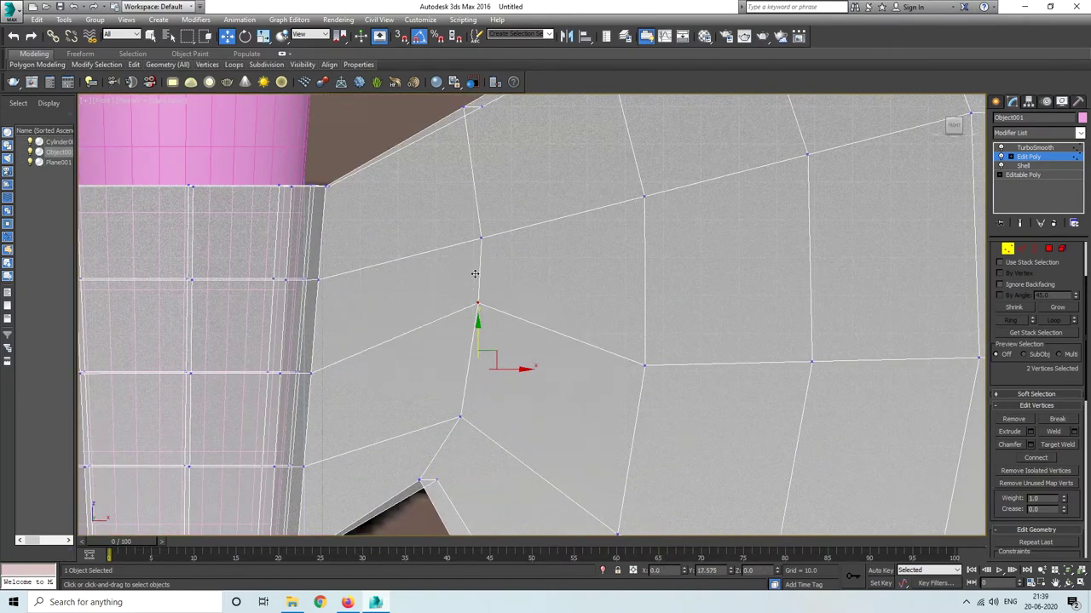
drag(463, 388, 463, 349)
Reshape the upper edge vertices so the top curve rises toward the blade tip
middle_drag(527, 95, 535, 199)
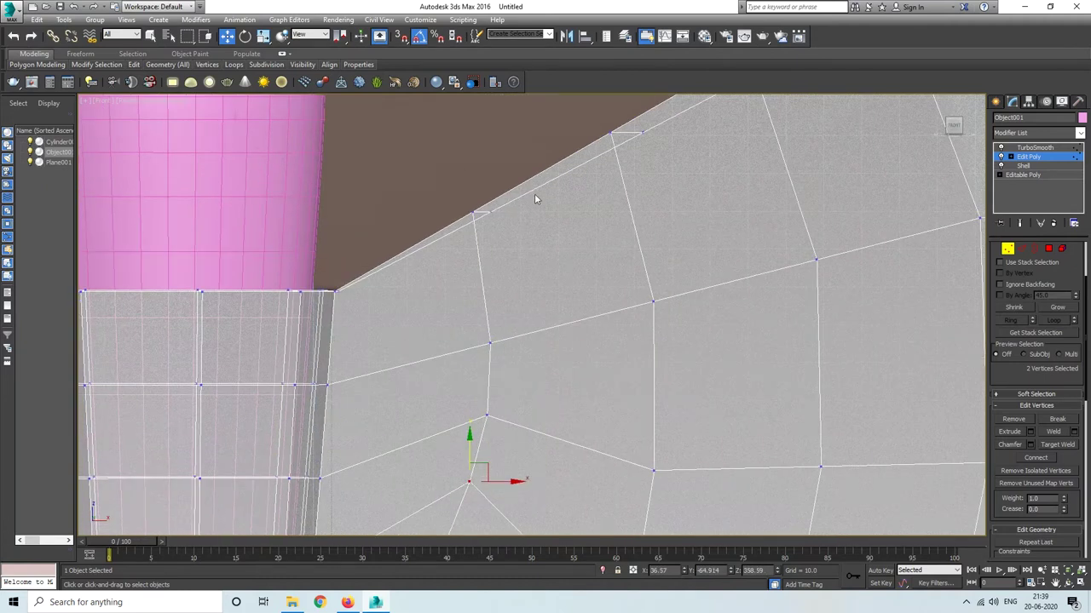
drag(475, 189, 479, 247)
scroll(450, 311, down, 3)
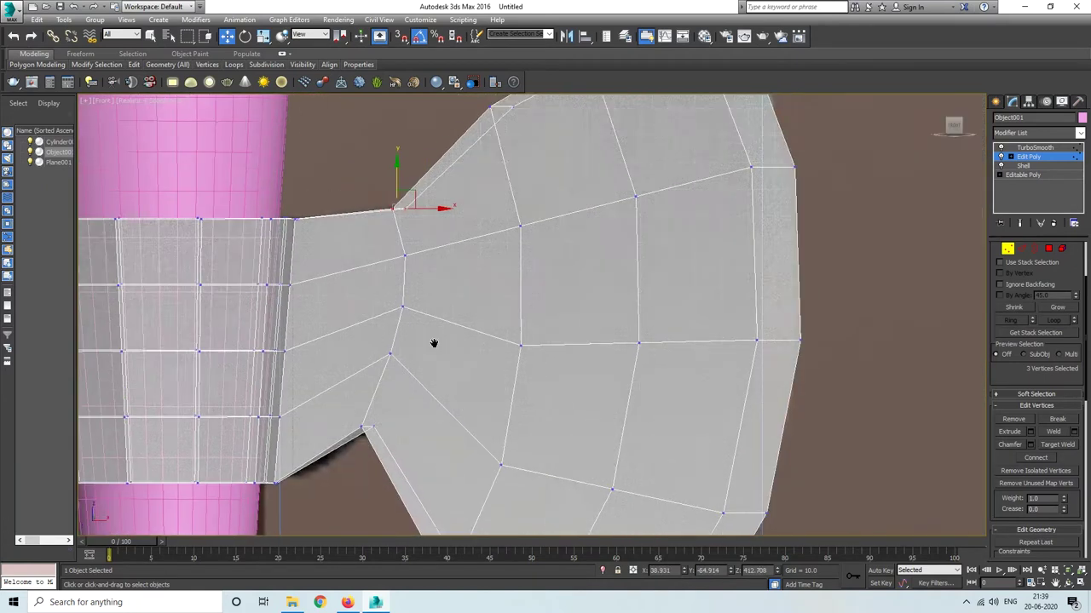
drag(486, 150, 526, 224)
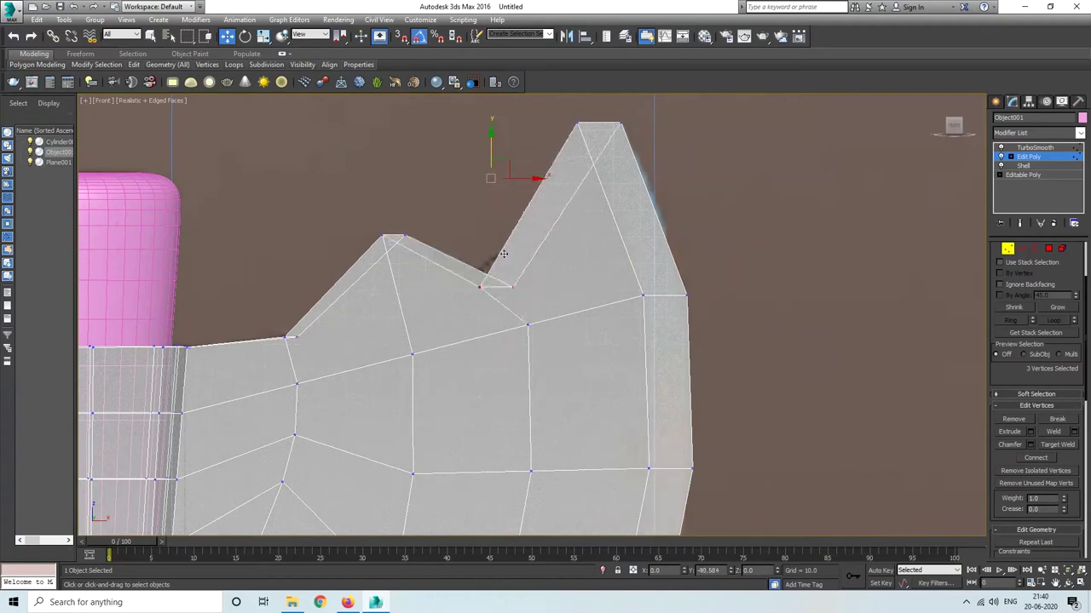
drag(396, 213, 394, 192)
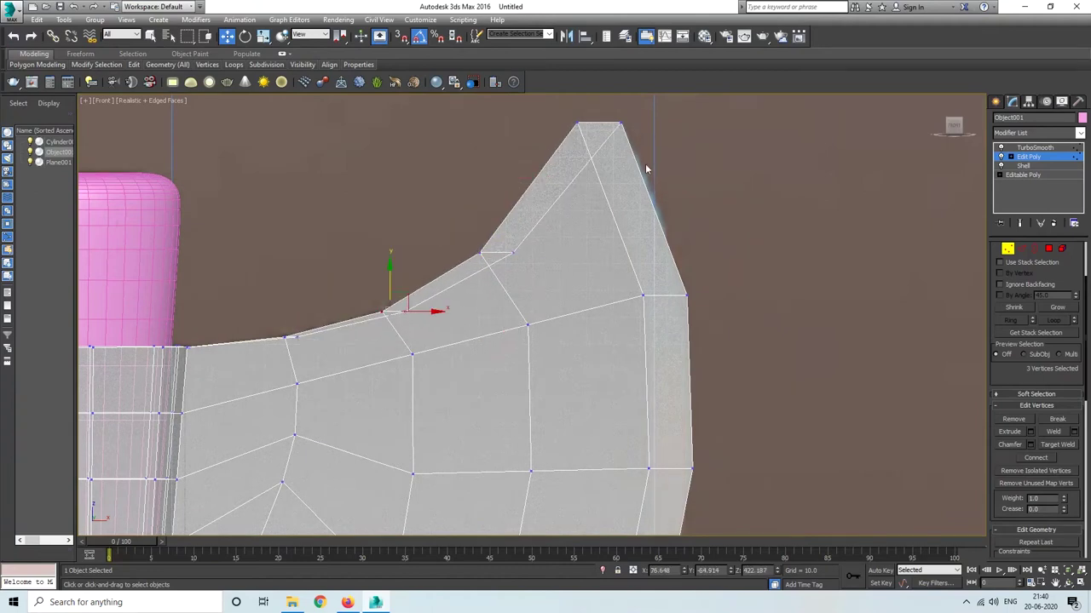
middle_drag(545, 167, 512, 235)
mouse_move(511, 235)
mouse_down()
mouse_move(571, 230)
mouse_move(590, 160)
mouse_up()
Inspect the blade's top edge and side profile in the Perspective view
scroll(511, 297, up, 3)
scroll(477, 341, up, 3)
key(p)
alt+middle_drag(493, 449, 688, 321)
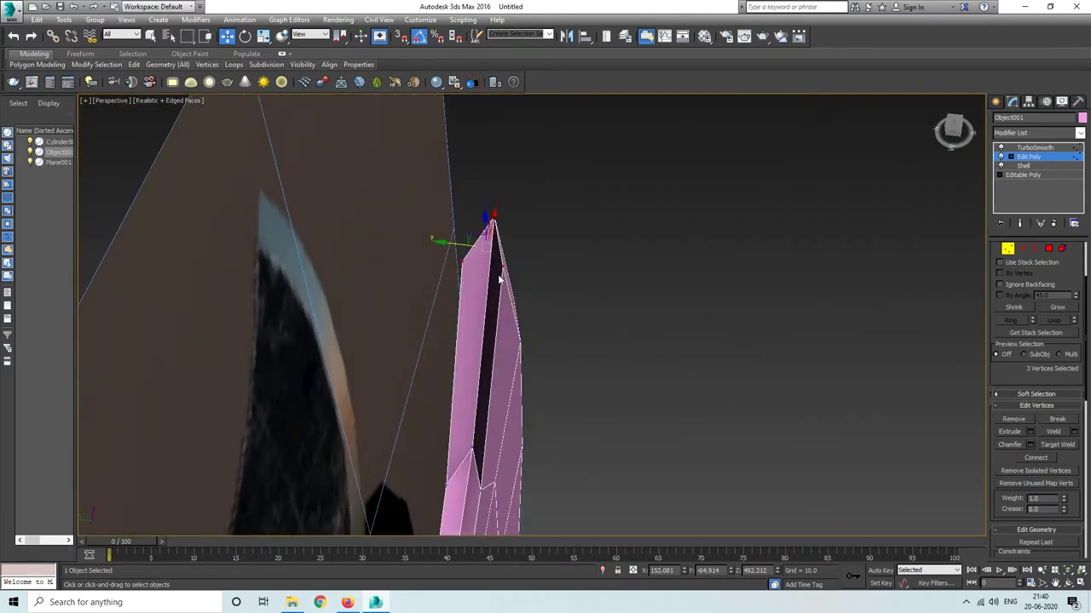
scroll(498, 280, up, 3)
scroll(511, 280, up, 1)
alt+middle_drag(471, 342, 450, 333)
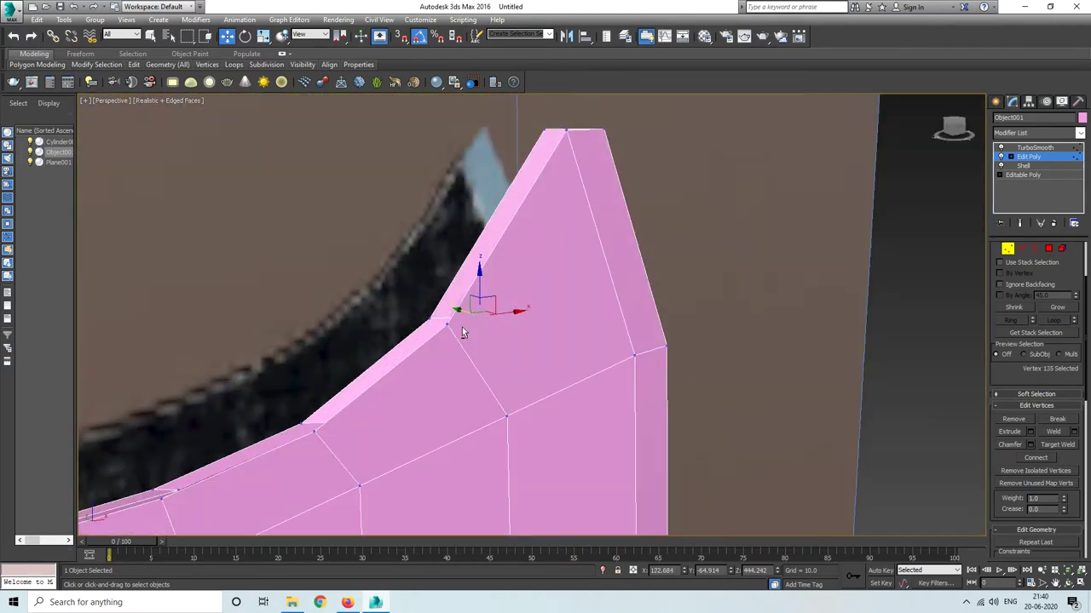
drag(479, 294, 477, 281)
mouse_move(463, 312)
alt+middle_down()
mouse_move(477, 378)
mouse_move(515, 426)
alt+middle_up()
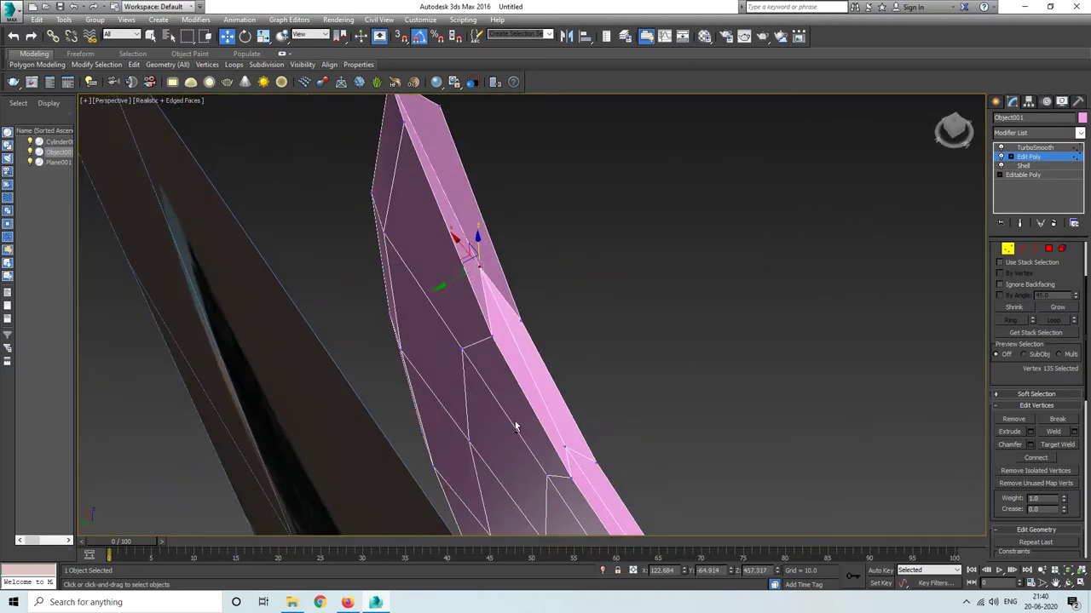
alt+middle_drag(475, 318, 419, 433)
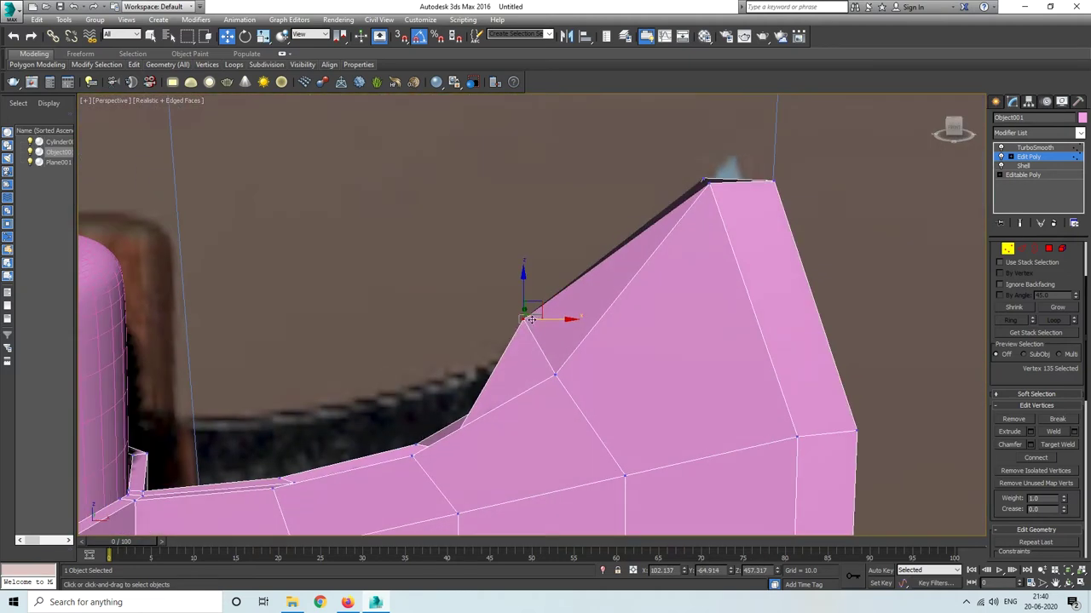
Back in the see-through Front view, pull the spike vertex onto the curve and merge its neighbour
key(f)
key(alt+x)
scroll(499, 272, up, 3)
mouse_move(490, 197)
mouse_down()
mouse_move(528, 231)
mouse_move(501, 197)
mouse_up()
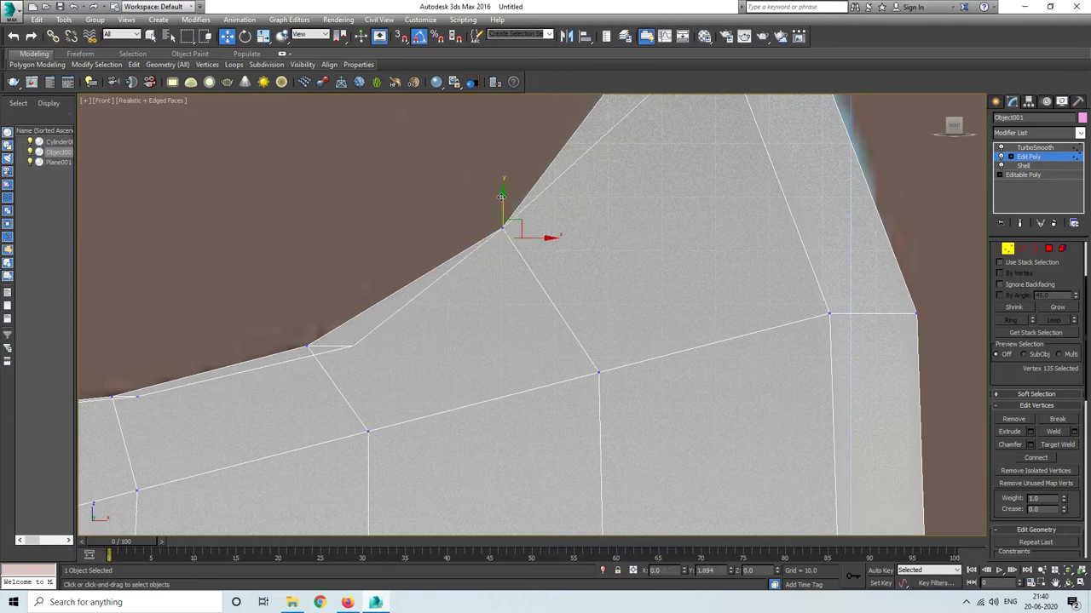
drag(376, 348, 330, 351)
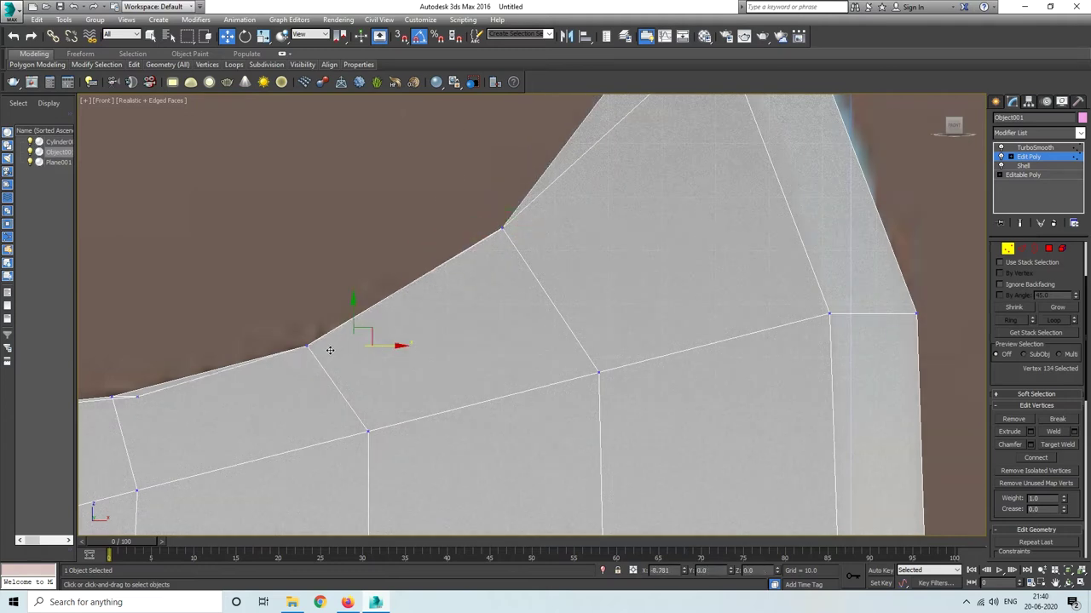
middle_drag(332, 350, 388, 319)
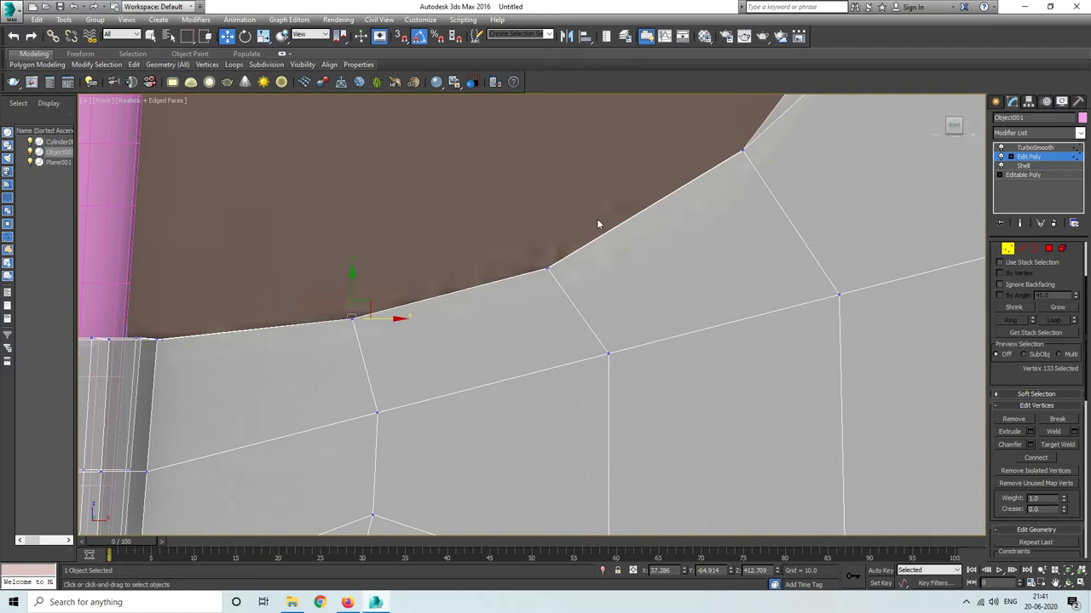
Align the top corner vertices and the blade's right-edge vertices with the corner
middle_drag(575, 165, 416, 409)
mouse_move(688, 128)
mouse_down()
mouse_move(739, 156)
mouse_move(804, 142)
mouse_up()
middle_drag(732, 384, 688, 239)
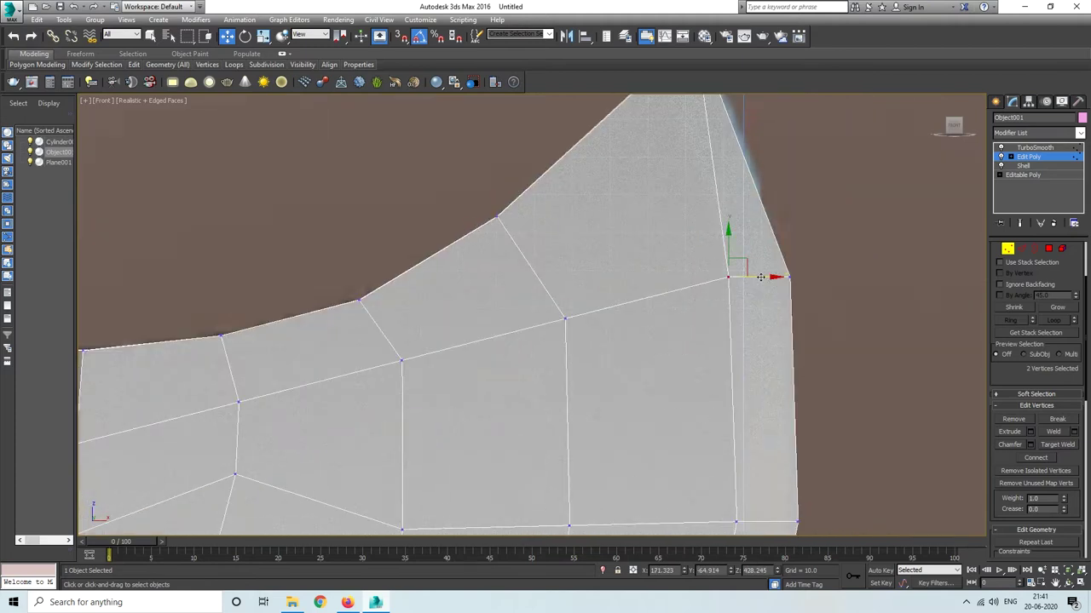
drag(764, 277, 825, 277)
middle_drag(640, 530, 623, 185)
click(680, 208)
middle_drag(745, 221, 631, 270)
click(641, 293)
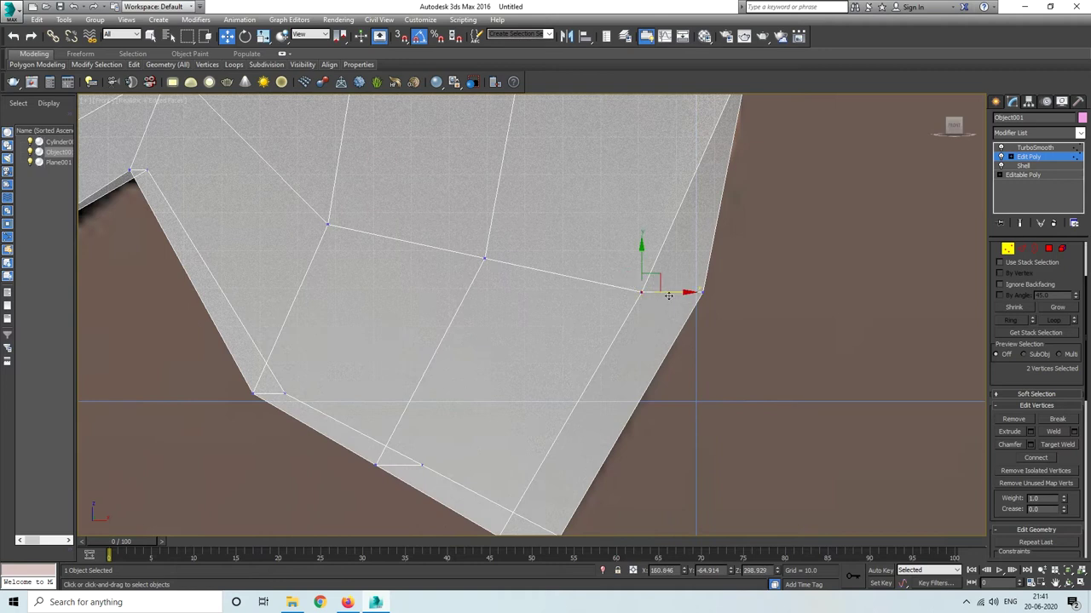
drag(670, 297, 728, 298)
Line up the bottom corner vertex and raise the lower edge into a hooked curve
middle_drag(518, 471, 541, 344)
mouse_move(510, 371)
mouse_down()
mouse_move(537, 446)
mouse_move(604, 413)
mouse_up()
middle_drag(386, 315, 420, 394)
scroll(341, 341, up, 2)
scroll(293, 341, down, 5)
scroll(401, 353, up, 1)
scroll(405, 353, up, 5)
drag(409, 358, 291, 487)
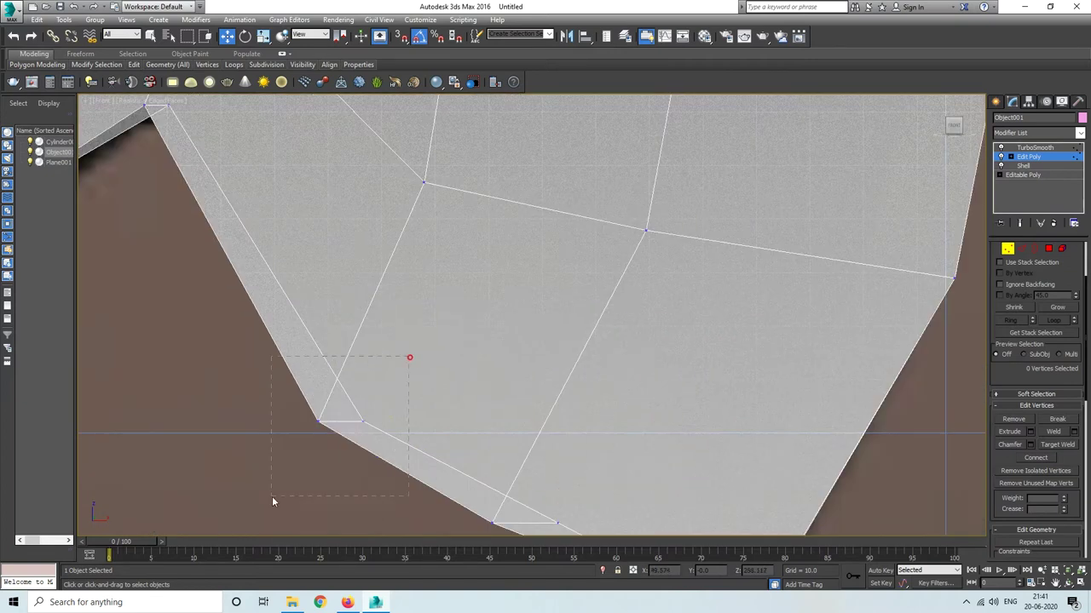
drag(333, 395, 415, 211)
drag(360, 238, 438, 304)
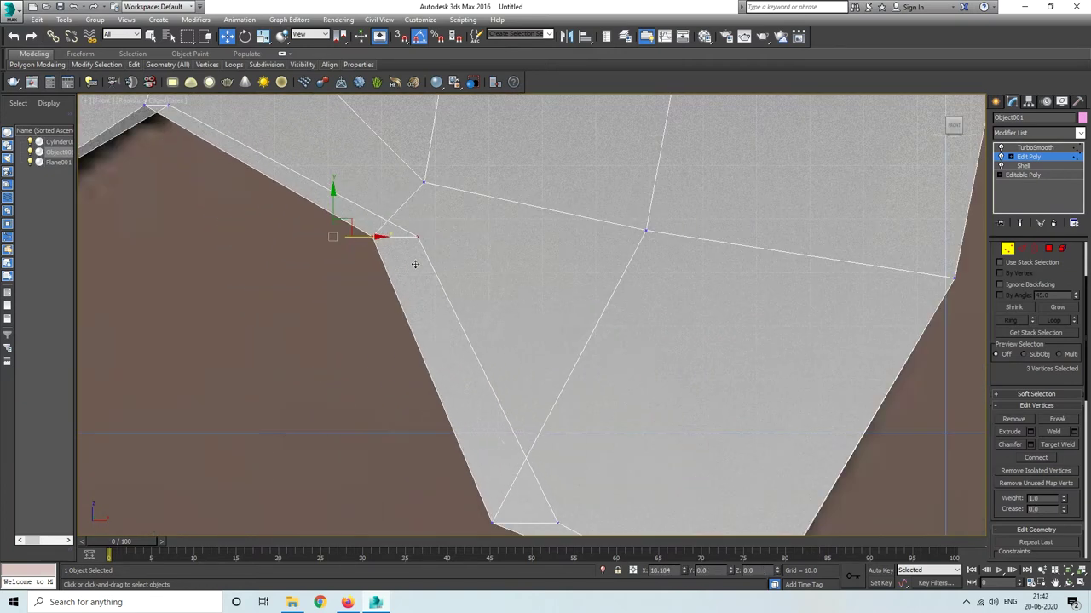
Review the reshaped axe head in Perspective, then return to the Front view
scroll(517, 352, down, 2)
scroll(483, 414, down, 2)
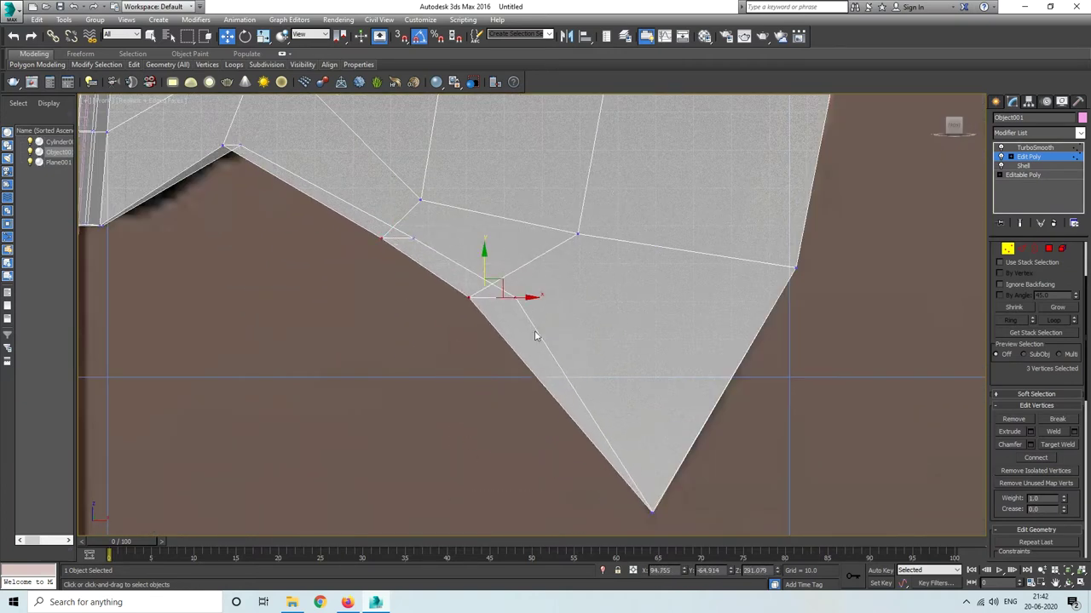
scroll(483, 414, down, 2)
key(p)
mouse_move(478, 384)
alt+middle_down()
mouse_move(407, 368)
mouse_move(401, 330)
alt+middle_up()
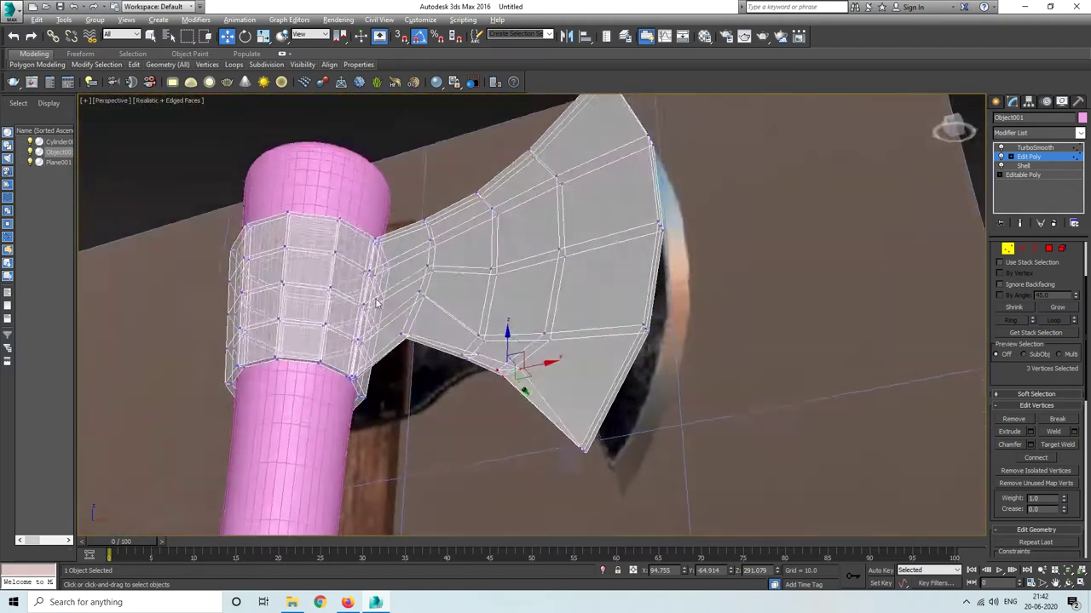
key(f)
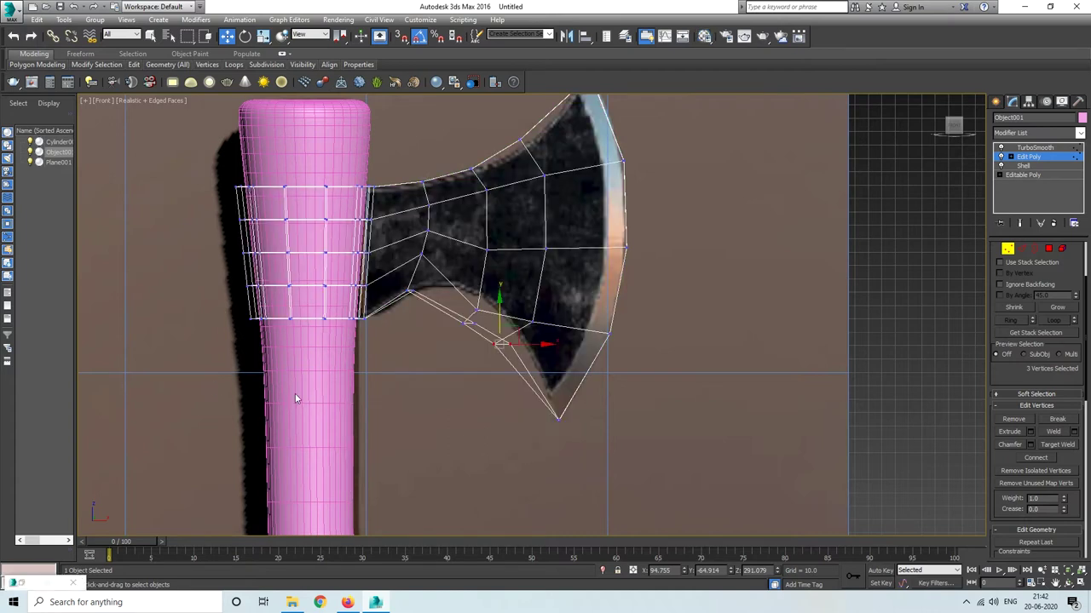
Move the outline vertices onto the reference's upper and lower curves
scroll(493, 371, up, 2)
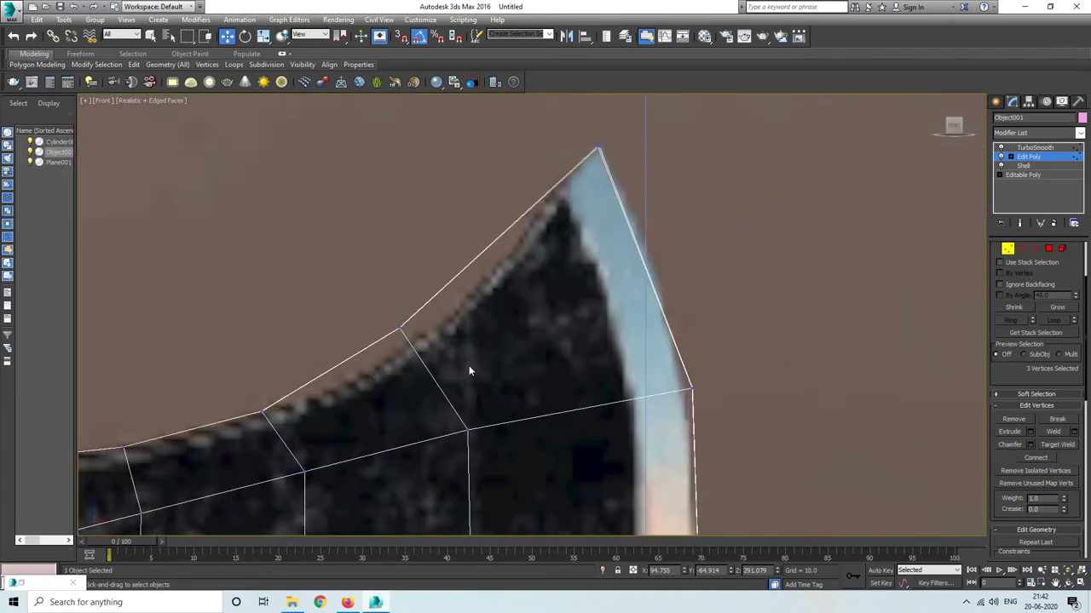
drag(417, 326, 411, 317)
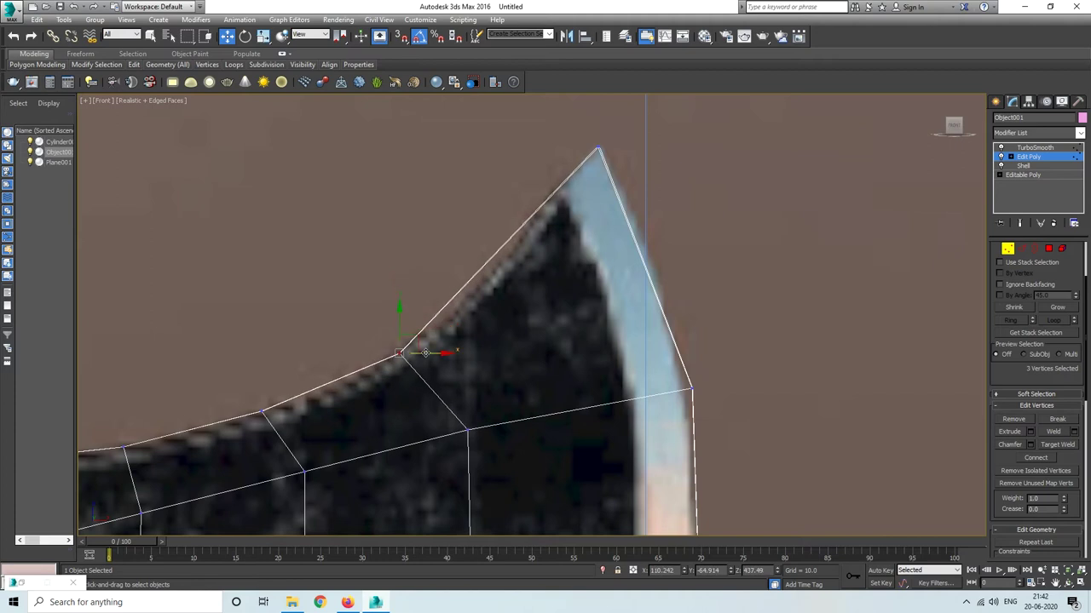
middle_drag(264, 422, 324, 299)
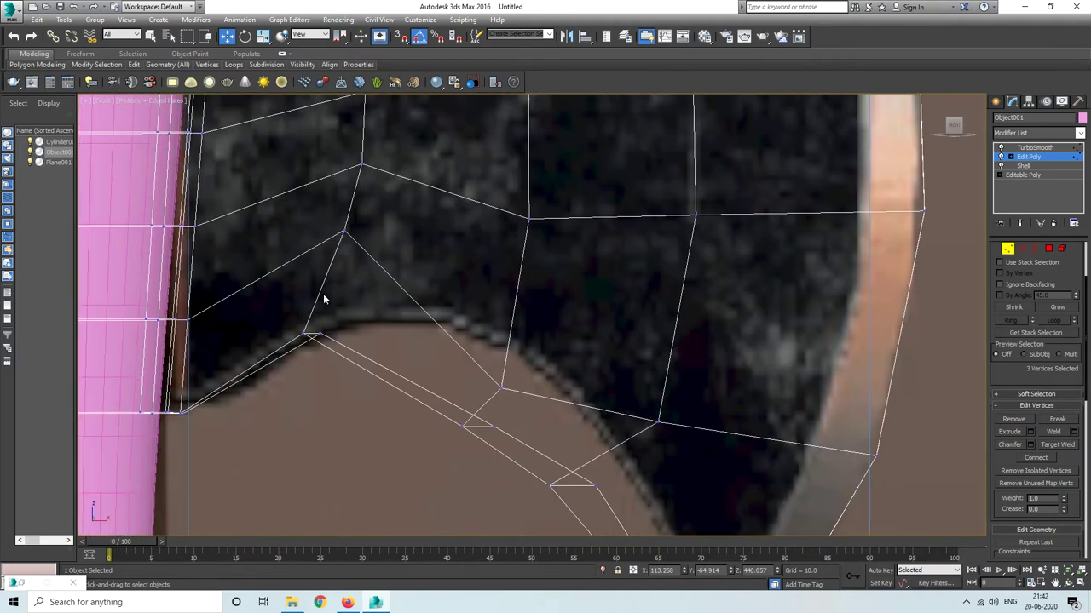
drag(482, 394, 543, 290)
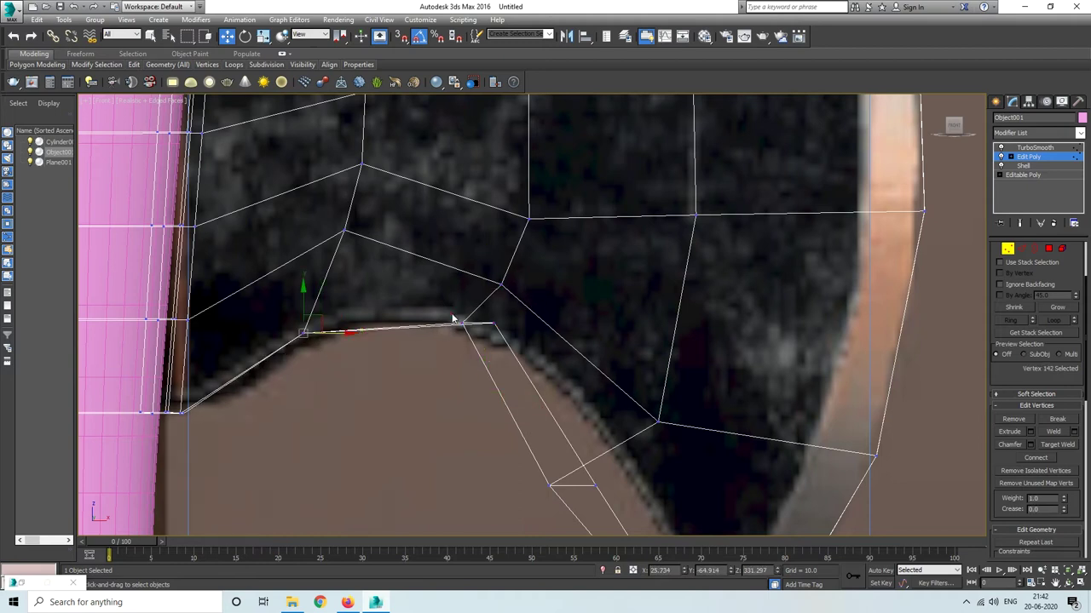
middle_drag(416, 344, 350, 244)
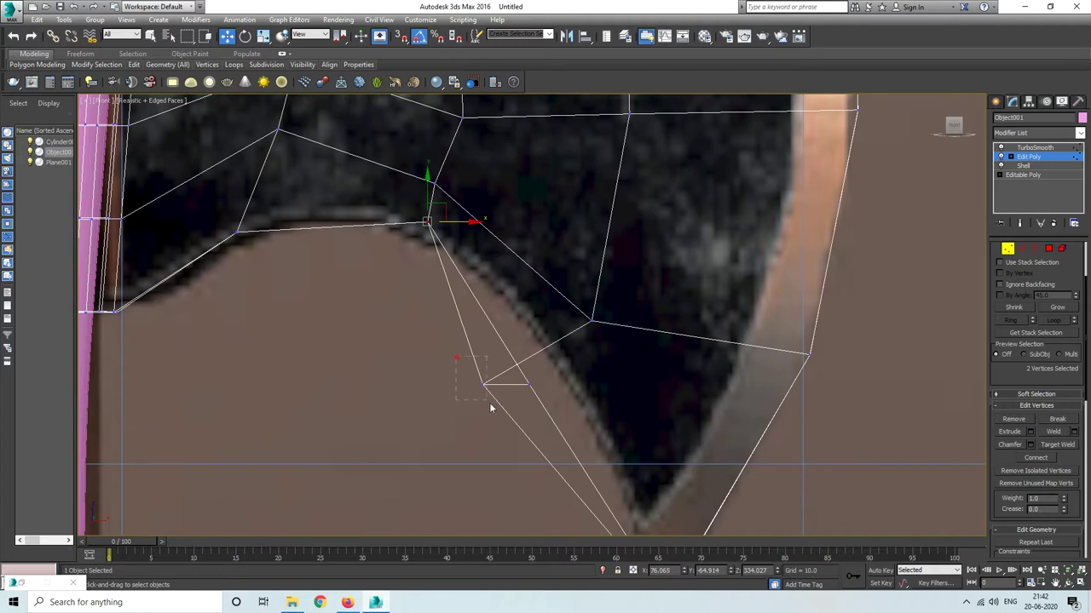
drag(515, 385, 591, 385)
middle_drag(437, 265, 434, 339)
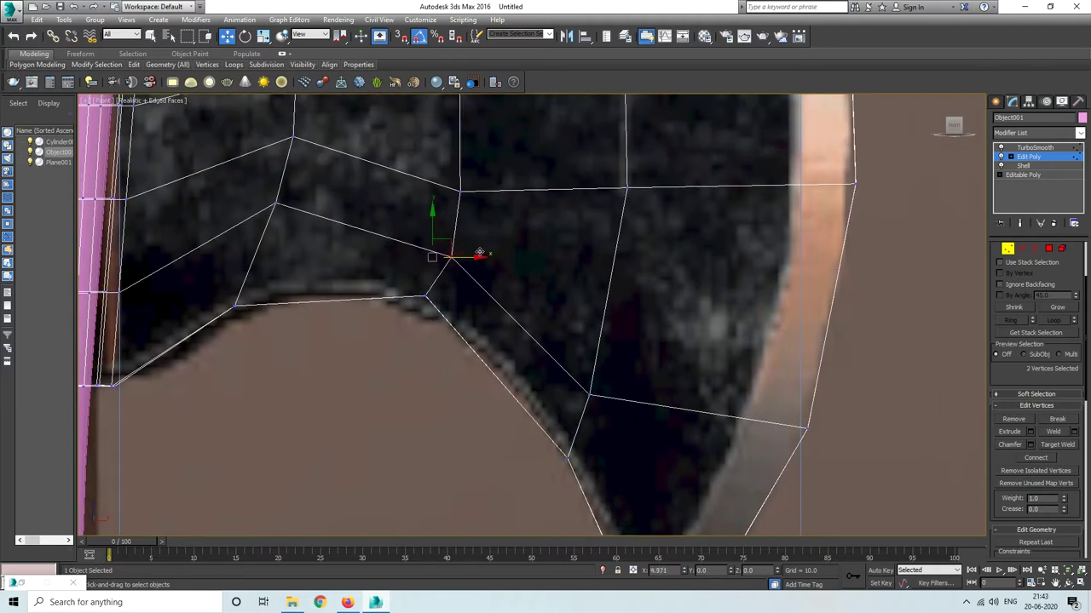
drag(262, 317, 307, 307)
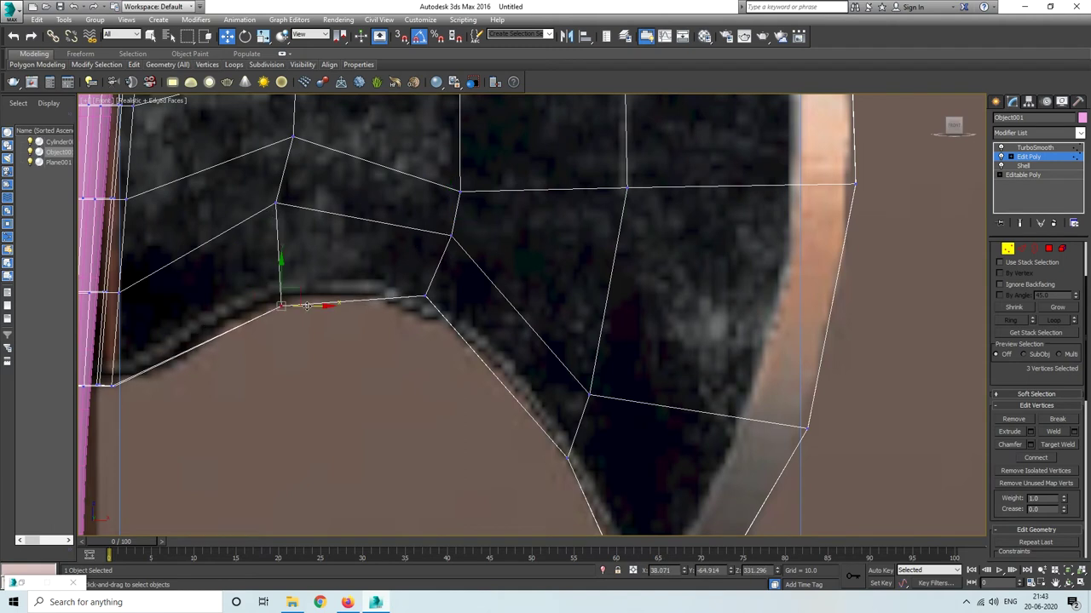
Snap the next blade outline vertices onto the reference edge
scroll(481, 357, up, 3)
scroll(477, 294, up, 2)
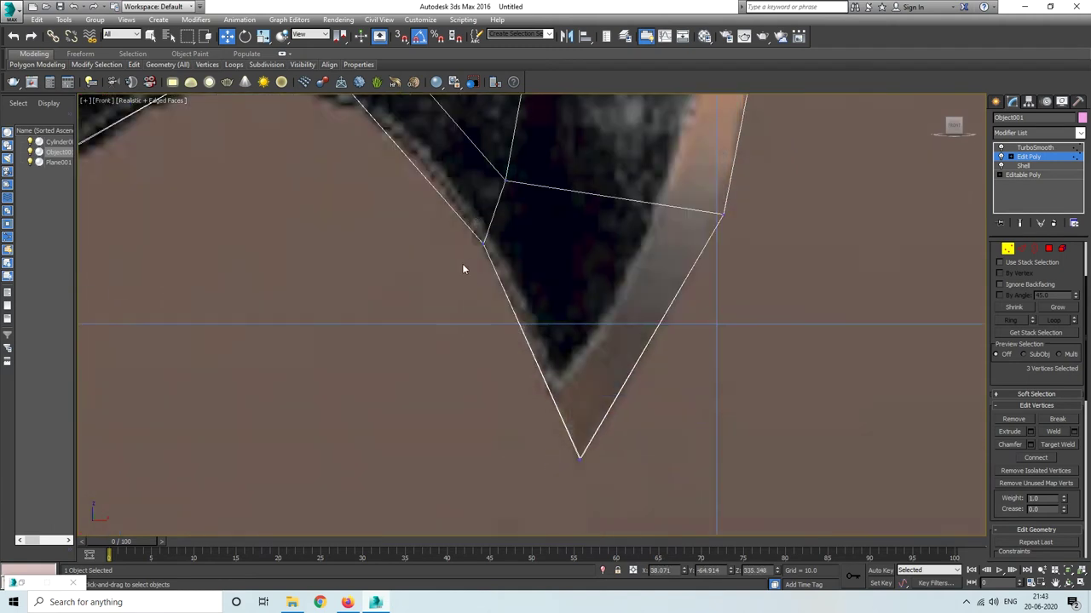
scroll(511, 358, down, 5)
drag(657, 360, 545, 418)
drag(570, 352, 569, 271)
drag(586, 308, 635, 330)
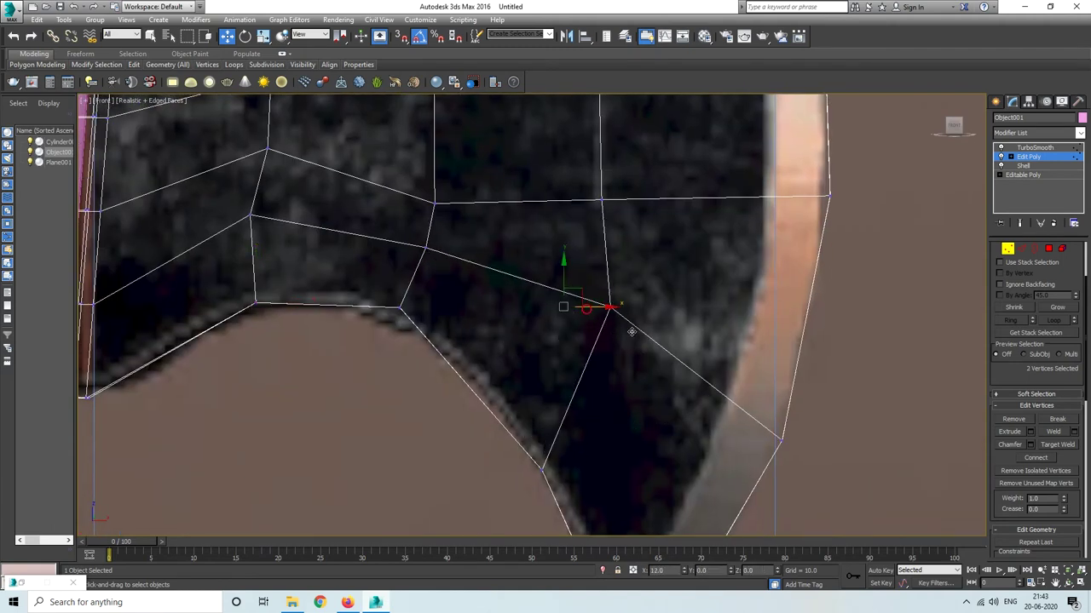
Raise inner-loop and right-edge vertices to straighten the loops and match the reference
middle_drag(381, 307, 441, 352)
drag(422, 362, 450, 273)
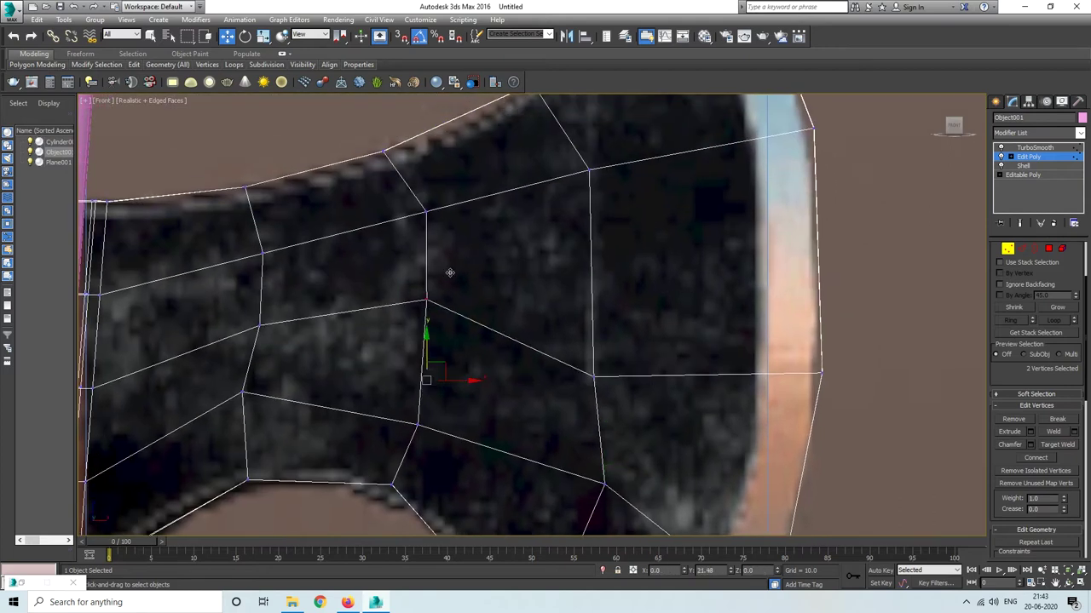
drag(593, 345, 609, 282)
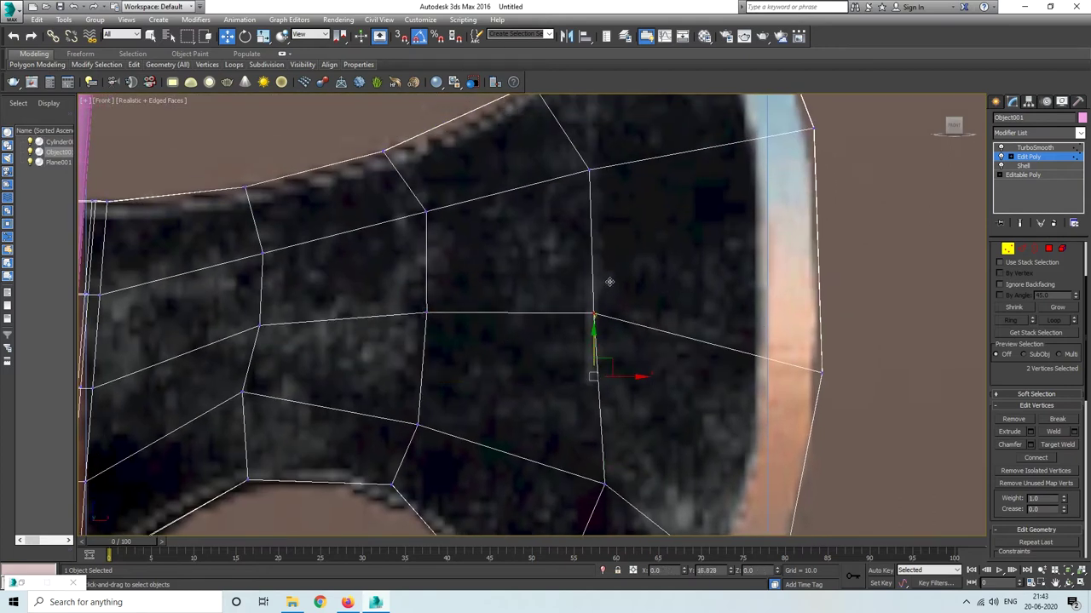
drag(821, 372, 821, 322)
middle_drag(758, 369, 787, 230)
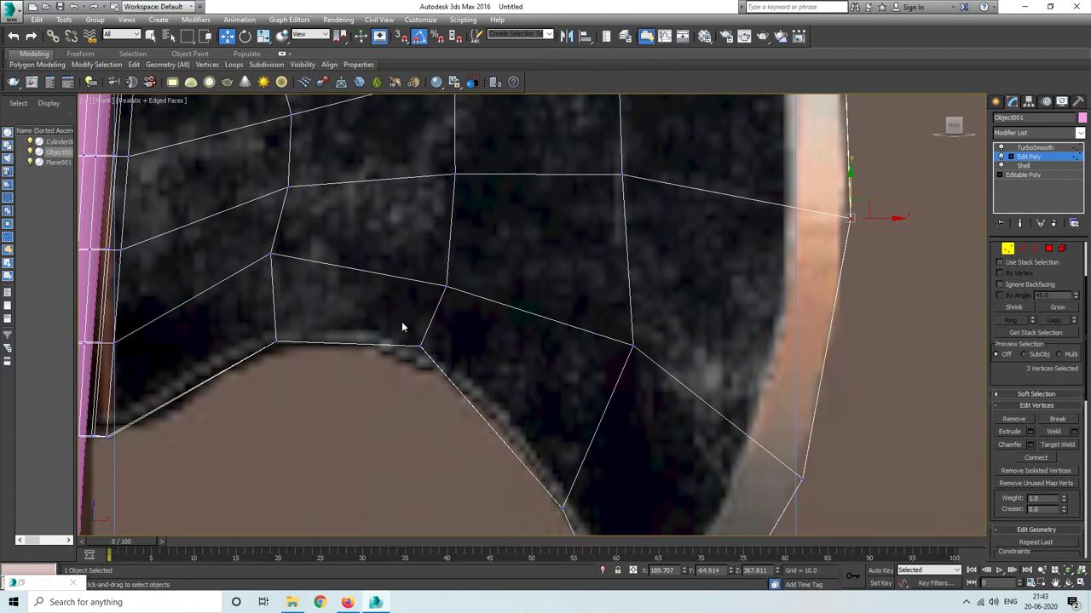
drag(446, 258, 453, 230)
drag(637, 351, 637, 327)
middle_drag(440, 386, 492, 260)
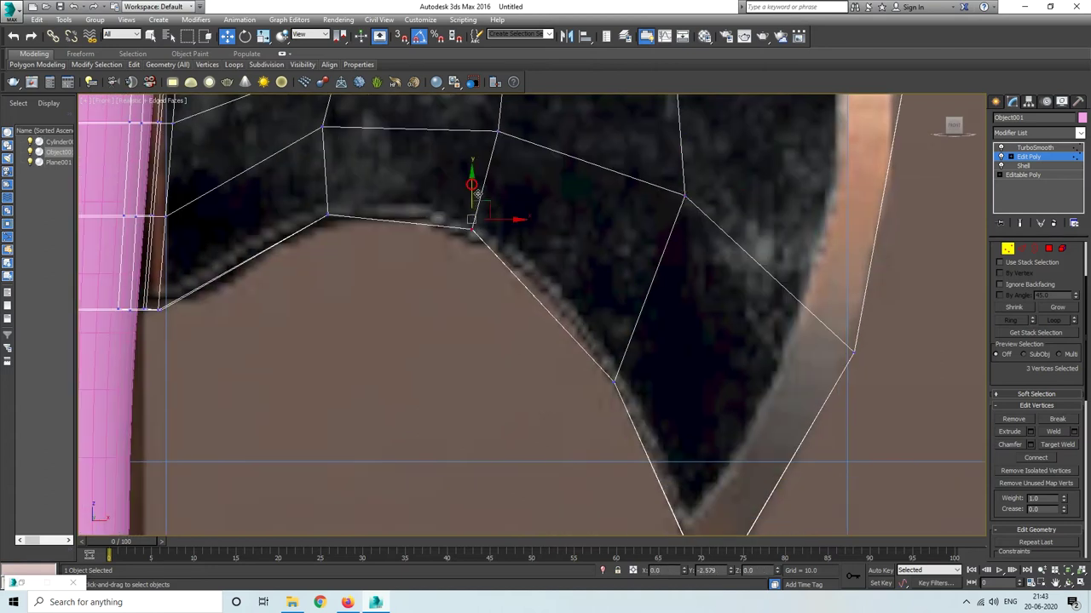
Frame the whole axe head and inspect it in Perspective with Show End Result toggled
middle_drag(353, 262, 365, 417)
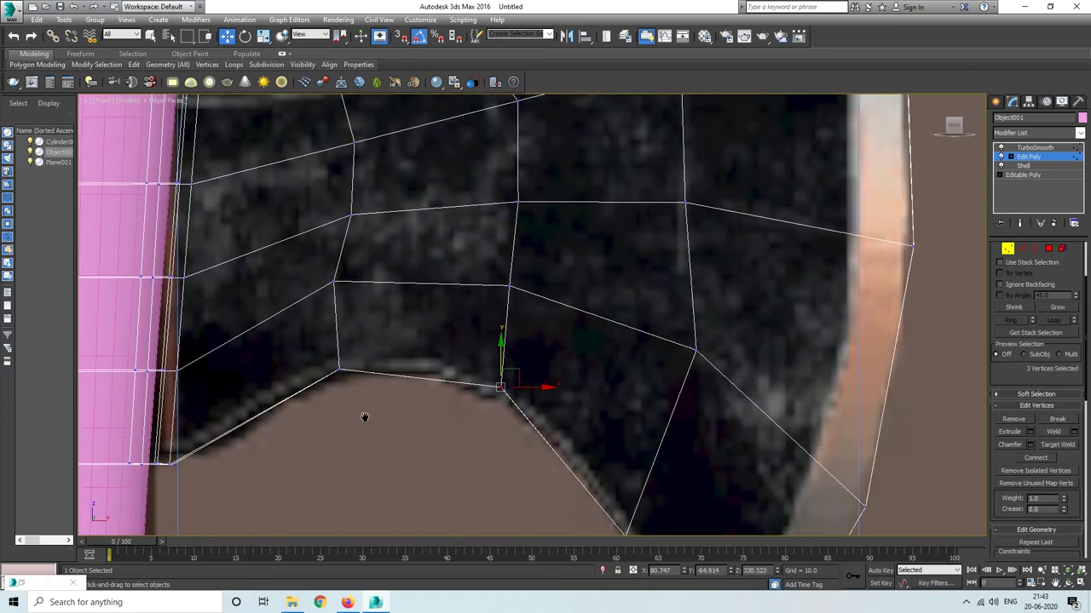
scroll(304, 448, down, 3)
drag(349, 257, 412, 298)
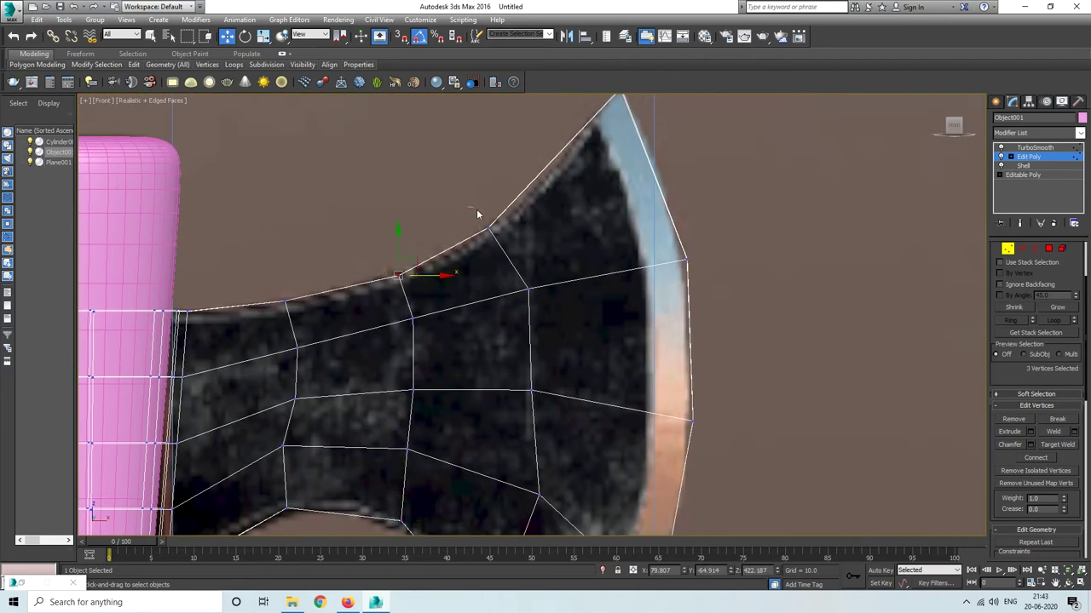
middle_drag(520, 226, 550, 72)
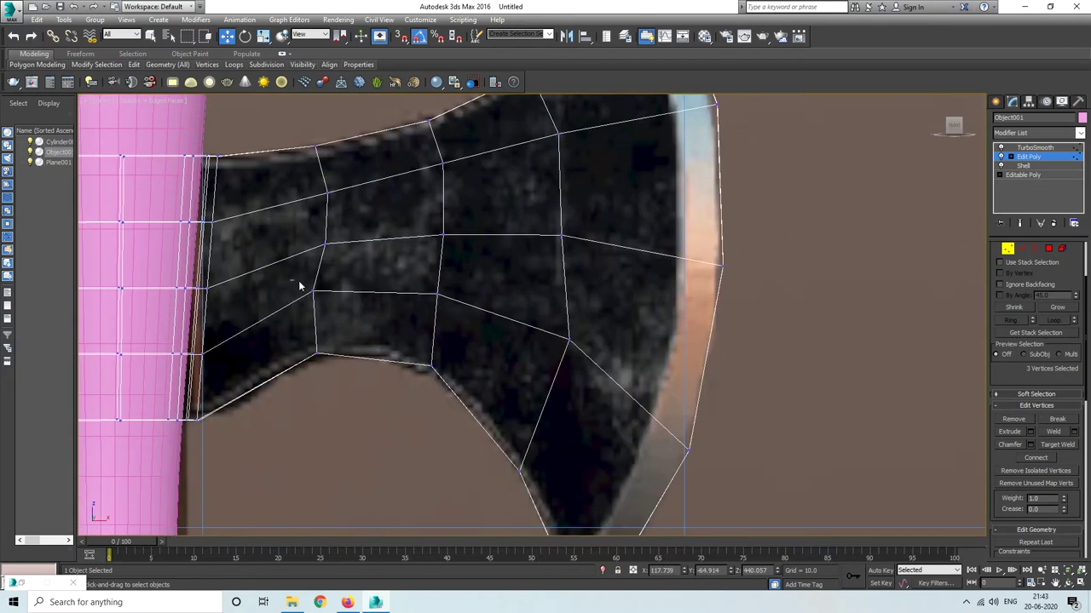
mouse_move(324, 340)
middle_down()
mouse_move(409, 253)
mouse_move(525, 365)
middle_up()
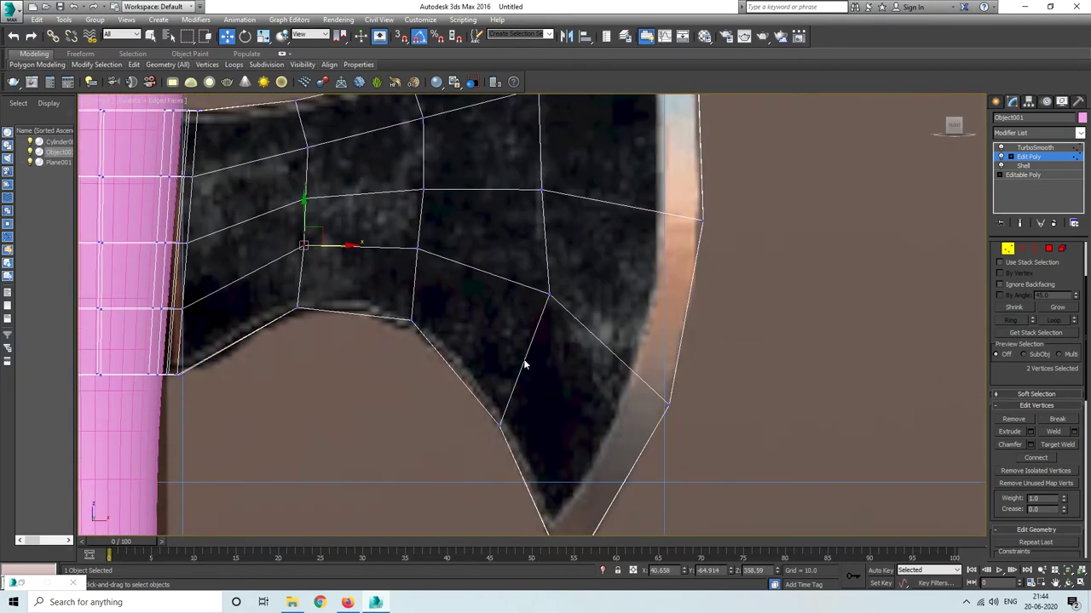
scroll(521, 370, down, 3)
scroll(538, 392, up, 1)
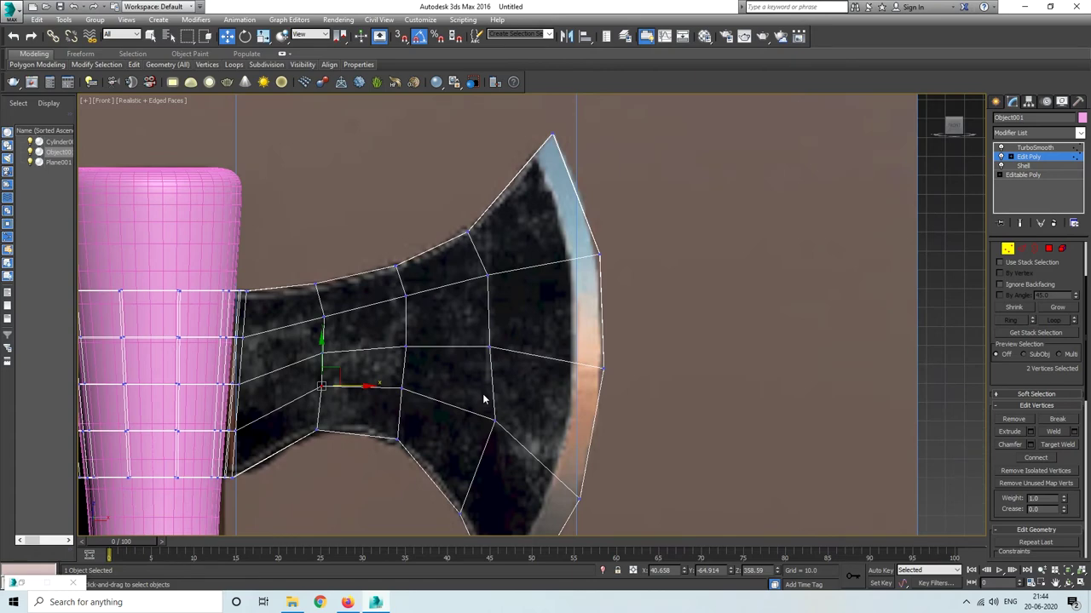
key(p)
mouse_move(482, 401)
alt+middle_down()
mouse_move(478, 421)
mouse_move(474, 406)
alt+middle_up()
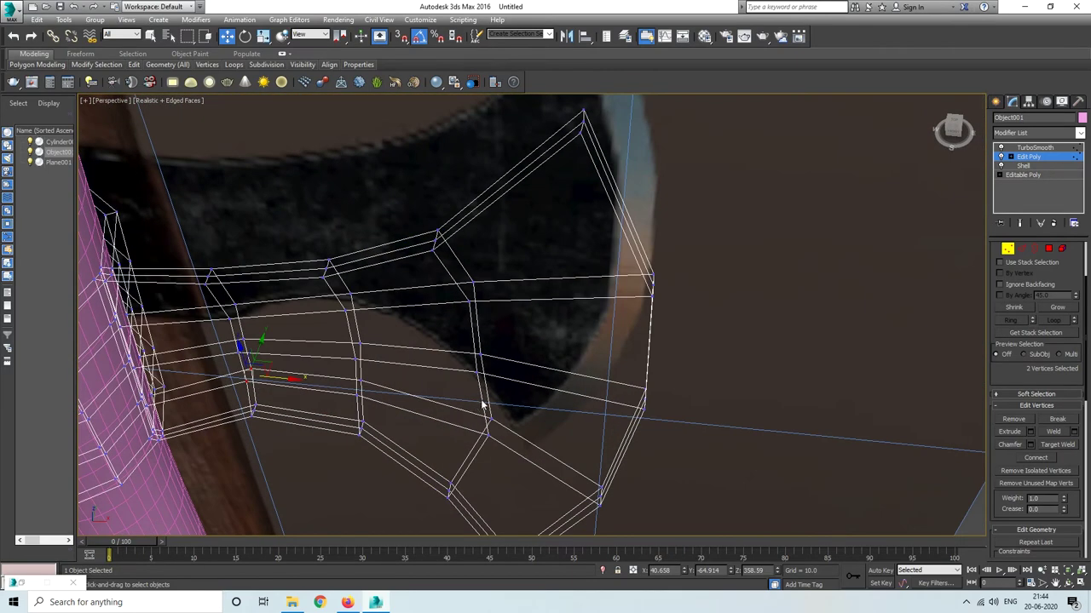
alt+middle_drag(483, 407, 504, 388)
click(1019, 223)
alt+middle_drag(676, 380, 523, 377)
click(1020, 223)
scroll(640, 210, up, 3)
mouse_move(640, 209)
alt+middle_down()
mouse_move(624, 221)
mouse_move(617, 196)
mouse_move(406, 168)
alt+middle_up()
Return to the Front view and switch to Edge mode for adding new loops
key(f)
scroll(467, 256, up, 1)
scroll(468, 272, up, 3)
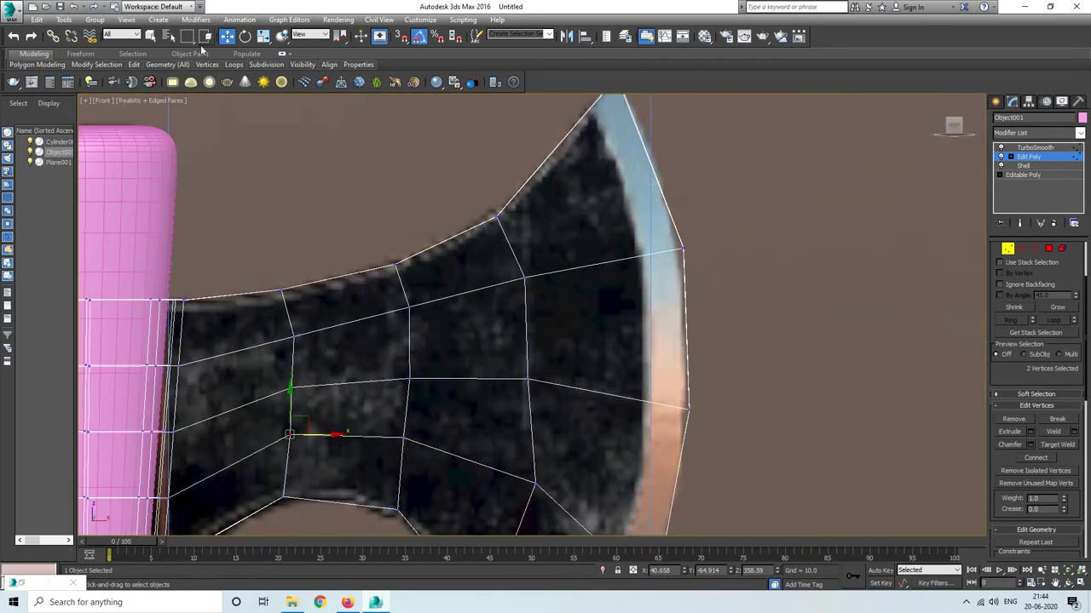
click(226, 90)
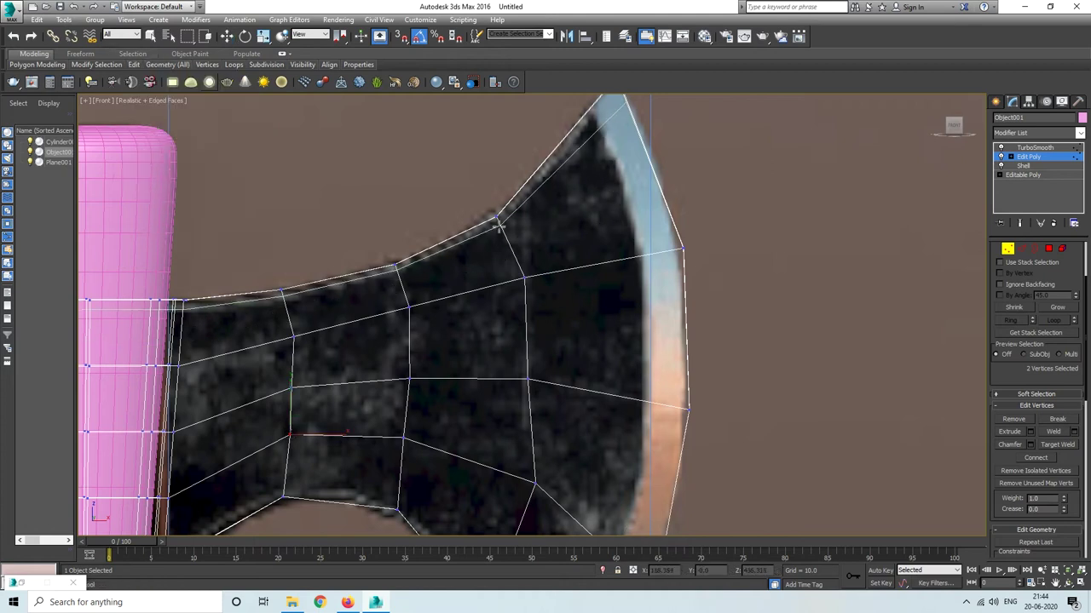
key(2)
middle_drag(501, 223, 506, 389)
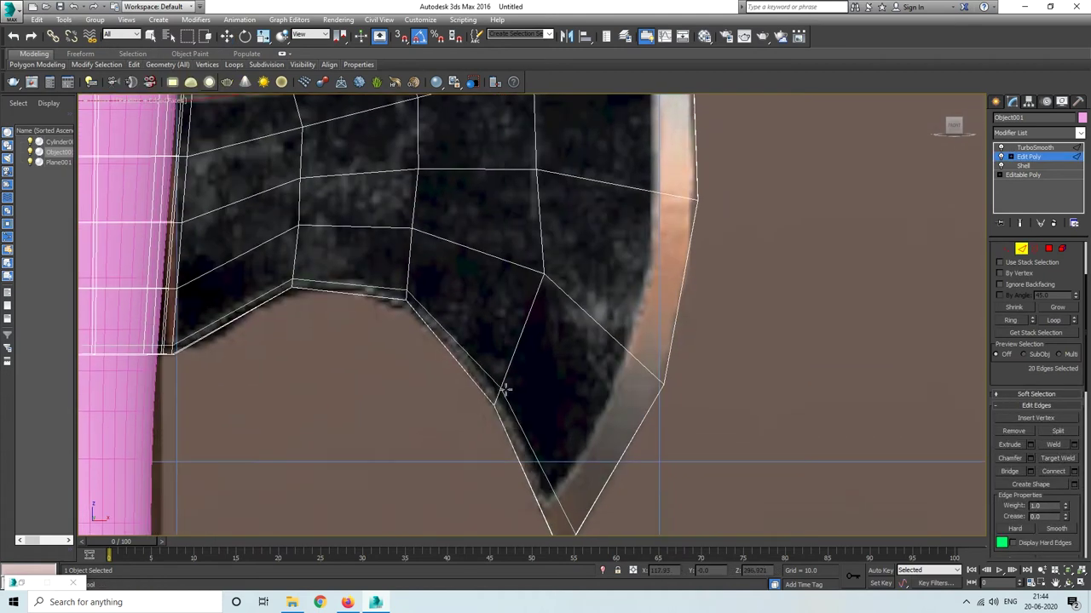
Double-click the blade border to select its 16-edge loop, then inspect the smoothed axe from below and side
double_click(553, 492)
key(w)
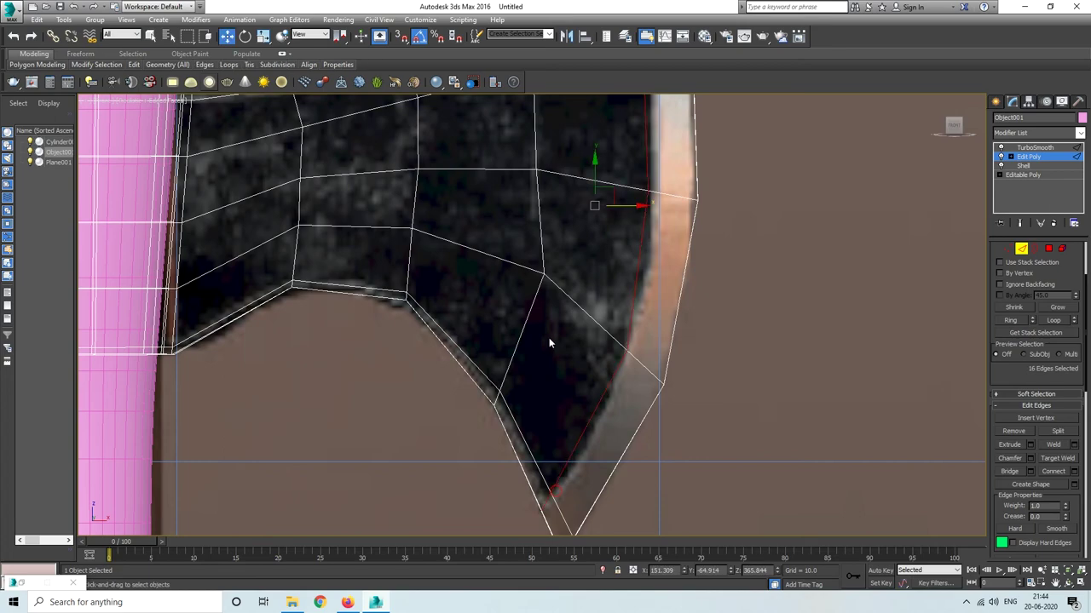
click(1021, 224)
scroll(530, 260, down, 5)
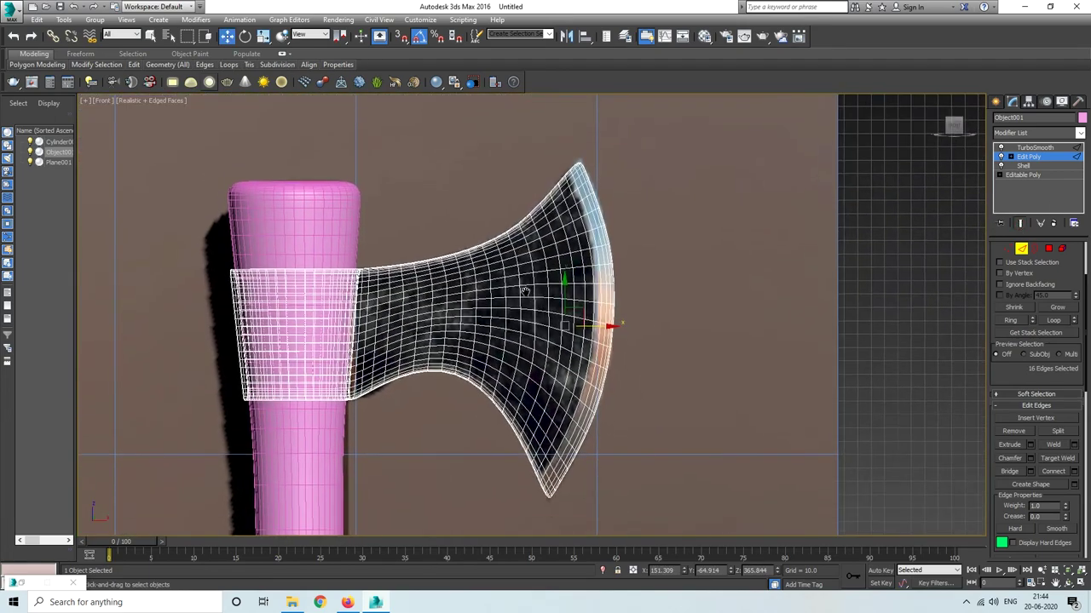
scroll(526, 297, up, 2)
scroll(526, 297, up, 2)
mouse_move(528, 304)
alt+middle_down()
mouse_move(499, 331)
mouse_move(528, 314)
alt+middle_up()
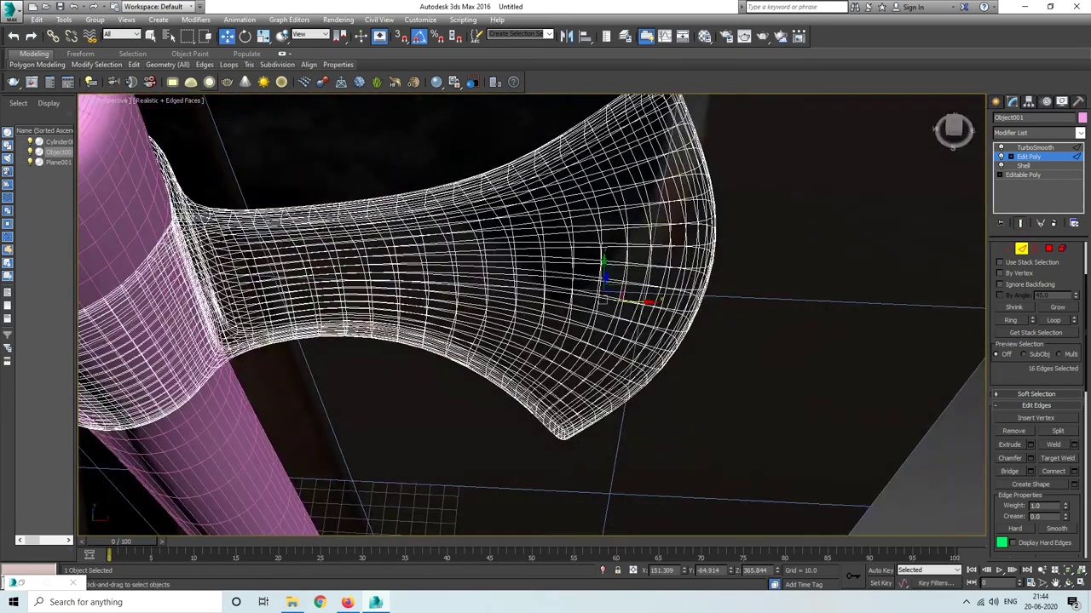
mouse_move(477, 341)
alt+middle_down()
mouse_move(407, 395)
mouse_move(501, 372)
mouse_move(488, 359)
mouse_move(545, 253)
mouse_move(450, 382)
mouse_move(451, 364)
mouse_move(372, 316)
mouse_move(420, 339)
mouse_move(384, 412)
mouse_move(420, 409)
mouse_move(372, 391)
alt+middle_up()
scroll(501, 372, up, 2)
click(1020, 223)
alt+middle_drag(427, 346, 542, 288)
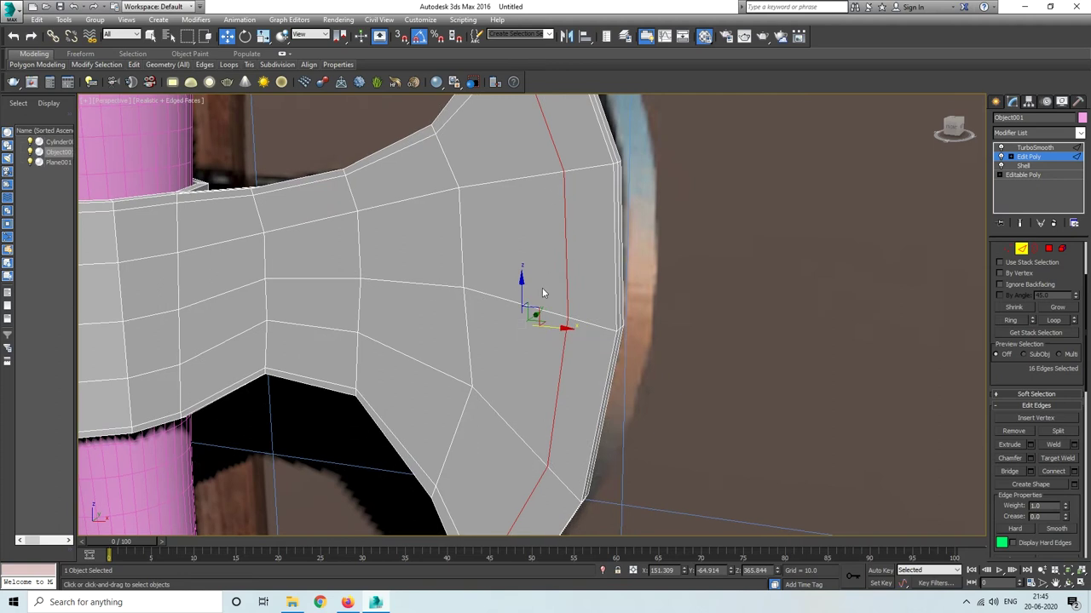
Select the blade-edge vertices and scale them on Y to 40% thickness
scroll(542, 287, down, 3)
scroll(542, 287, up, 3)
key(1)
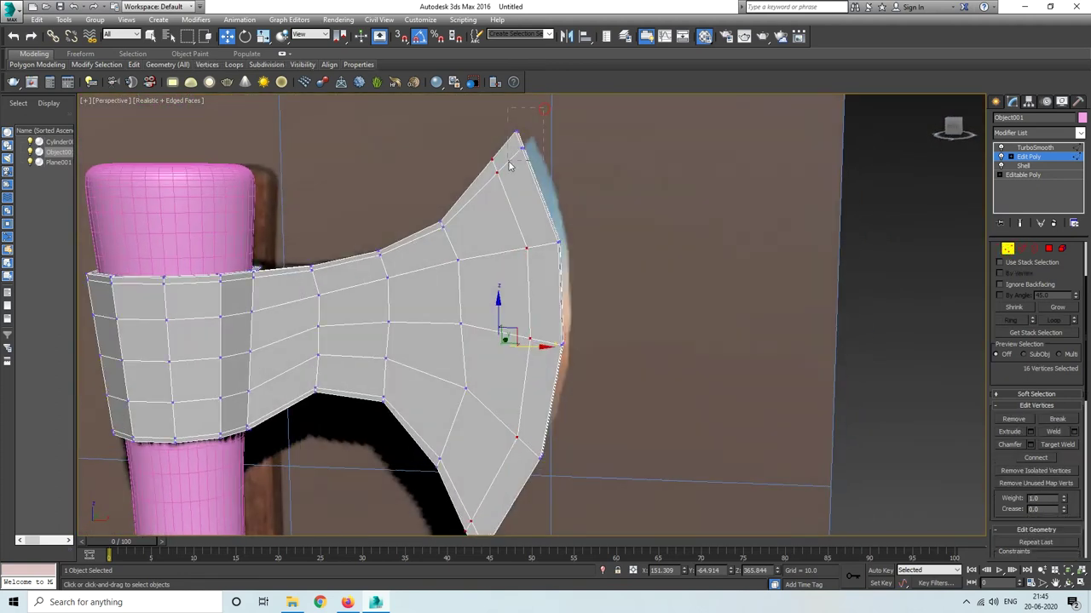
alt+middle_drag(562, 440, 482, 467)
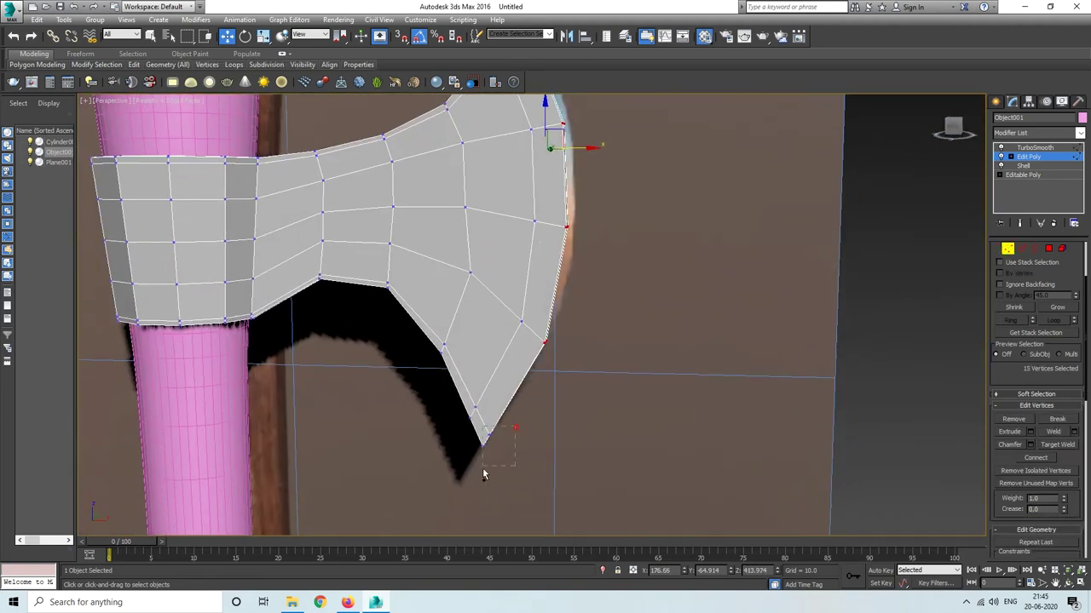
ctrl+drag(482, 467, 506, 438)
alt+middle_drag(506, 437, 449, 460)
drag(464, 354, 531, 353)
Orbit and preview the smoothed blade to check its thinner cutting edge
mouse_move(452, 398)
alt+middle_down()
mouse_move(499, 415)
mouse_move(452, 389)
mouse_move(532, 388)
mouse_move(511, 384)
mouse_move(561, 364)
mouse_move(518, 361)
mouse_move(594, 405)
mouse_move(461, 353)
mouse_move(452, 366)
alt+middle_up()
scroll(453, 390, up, 5)
click(1019, 224)
click(1019, 223)
mouse_move(545, 341)
alt+middle_down()
mouse_move(592, 319)
mouse_move(596, 332)
alt+middle_up()
scroll(621, 334, up, 3)
scroll(482, 327, up, 3)
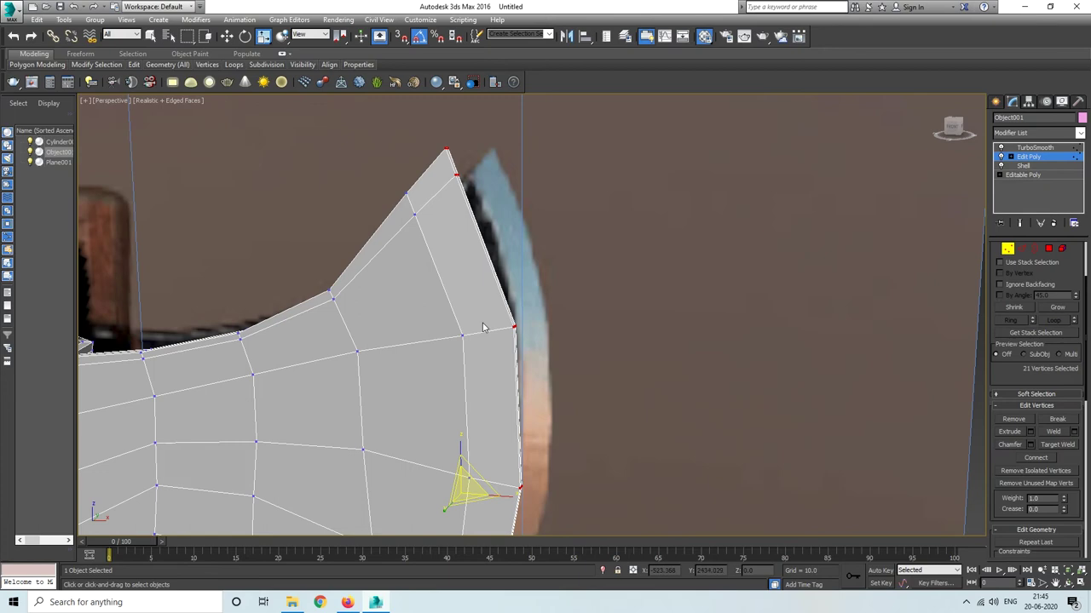
Start SwiftLoop in Edge mode near the blade edge and preview the smoothed mesh
click(224, 98)
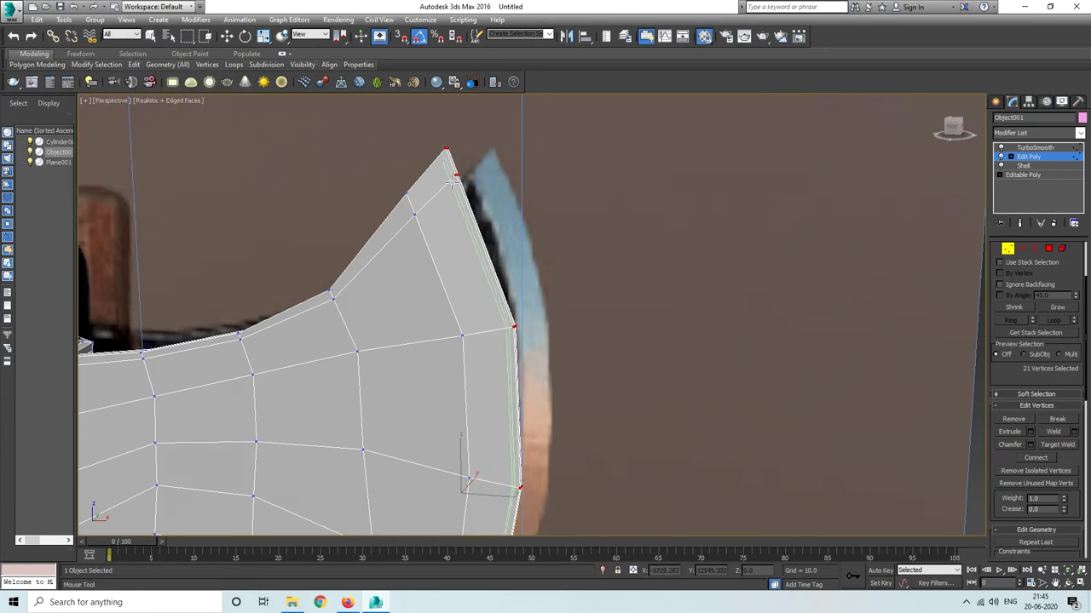
key(2)
click(1019, 223)
mouse_move(511, 341)
alt+middle_down()
mouse_move(505, 348)
mouse_move(511, 341)
mouse_move(523, 357)
alt+middle_up()
scroll(506, 348, up, 2)
click(1019, 223)
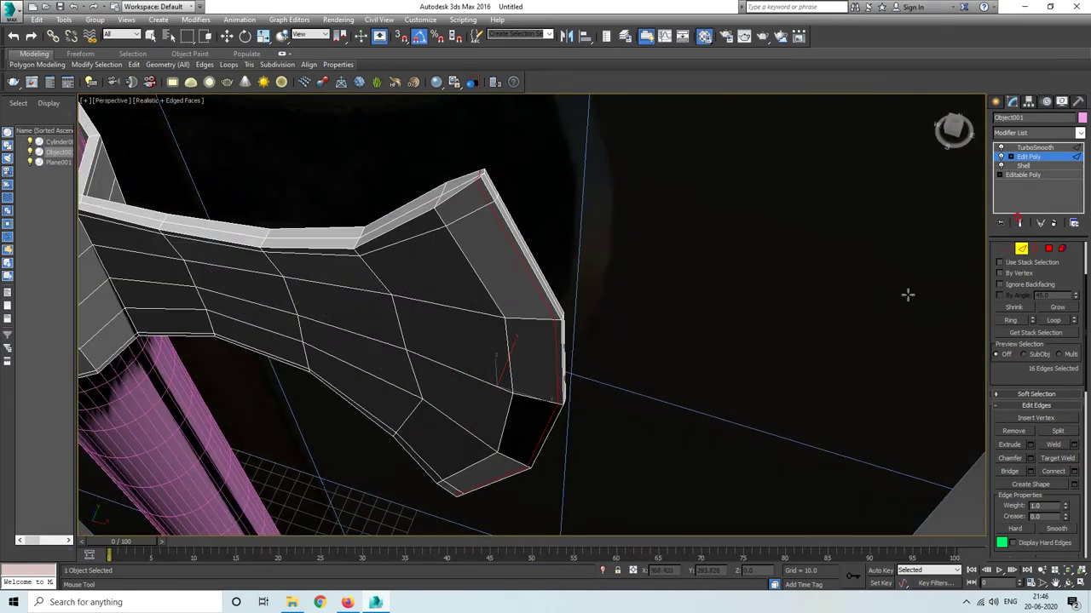
With the Move tool active, add the lower blade edge to the edge selection
key(w)
mouse_move(523, 297)
alt+middle_down()
mouse_move(487, 339)
mouse_move(540, 328)
mouse_move(472, 275)
alt+middle_up()
ctrl+click(486, 482)
alt+middle_drag(486, 482, 451, 404)
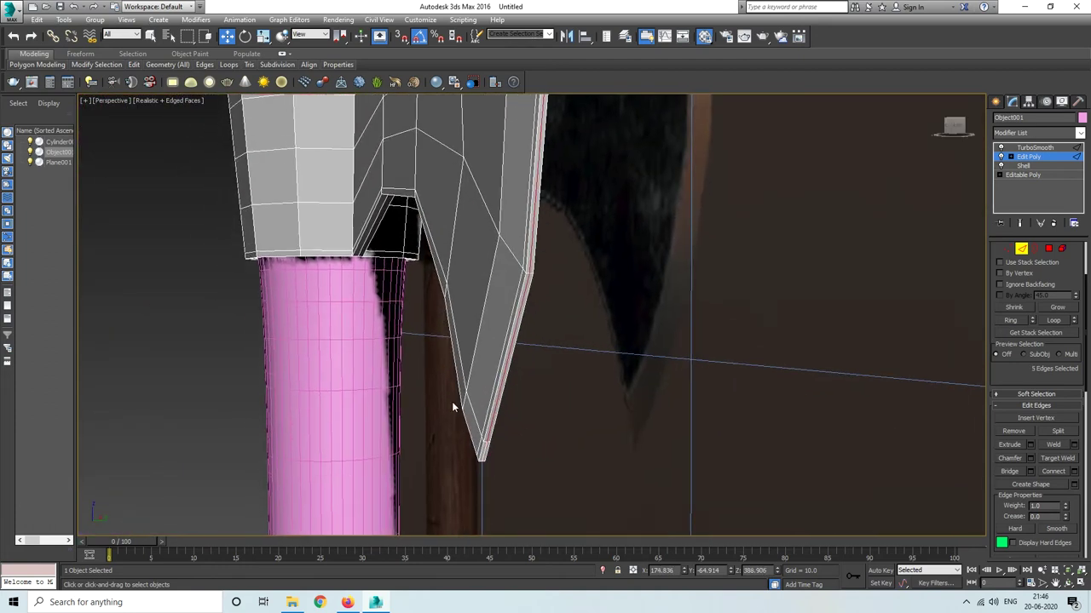
alt+middle_drag(483, 447, 477, 426)
Add another blade edge, check the underside, then preview the TurboSmoothed axe
scroll(440, 261, up, 3)
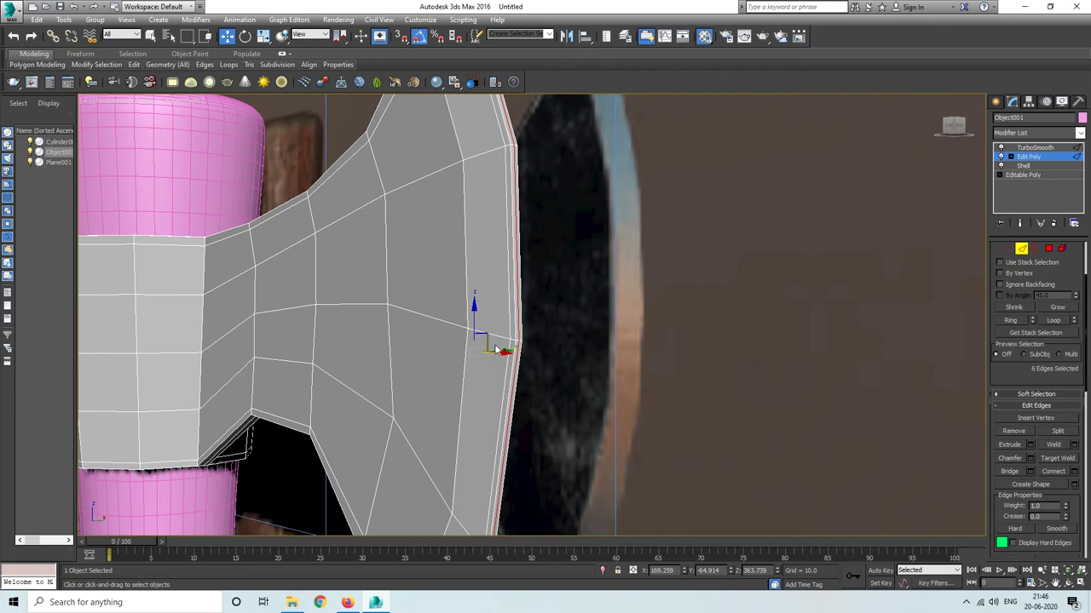
ctrl+click(503, 397)
mouse_move(506, 362)
alt+middle_down()
mouse_move(438, 298)
mouse_move(510, 315)
mouse_move(366, 284)
alt+middle_up()
click(1020, 223)
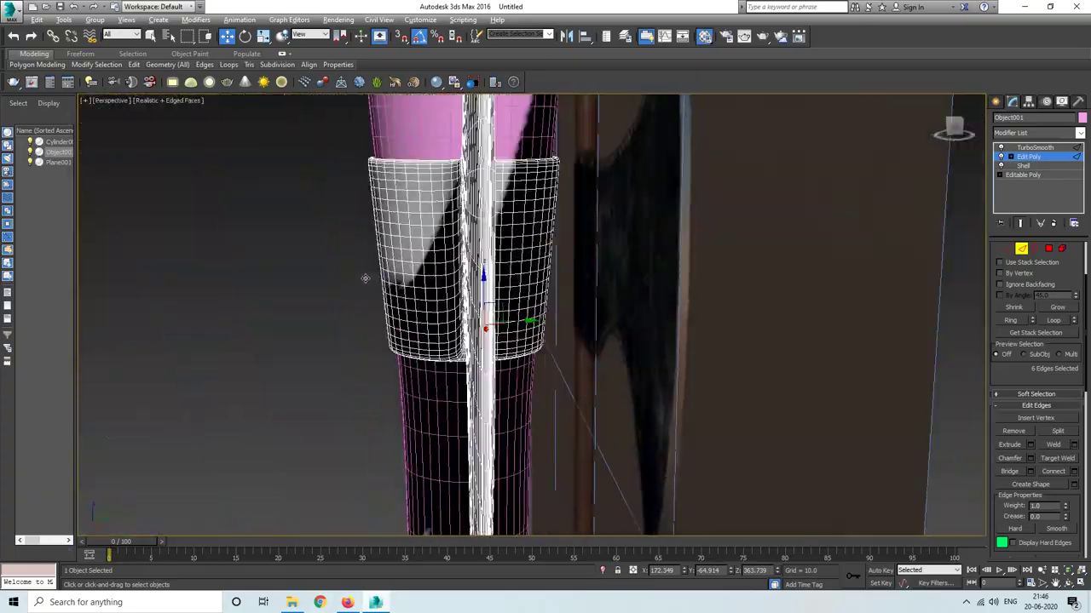